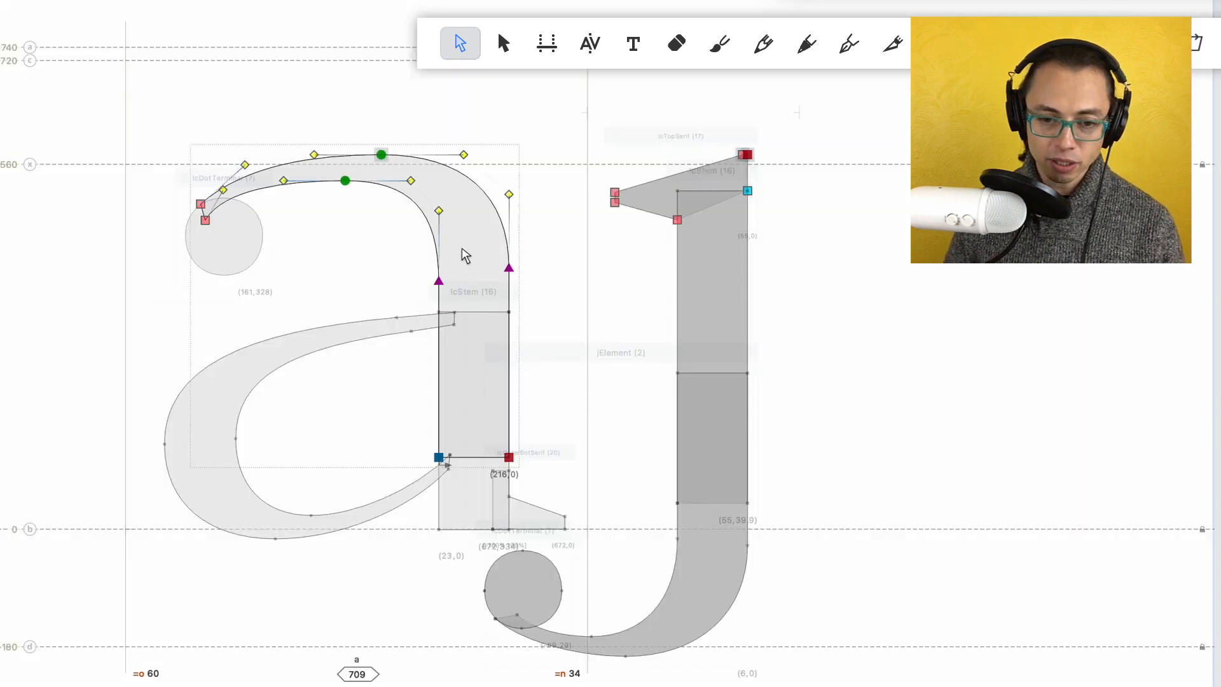
# Step: Try shifting the arch element of the letter a as a whole, undo the change and deselect the arch
pyautogui.scroll(4, 460, 265)
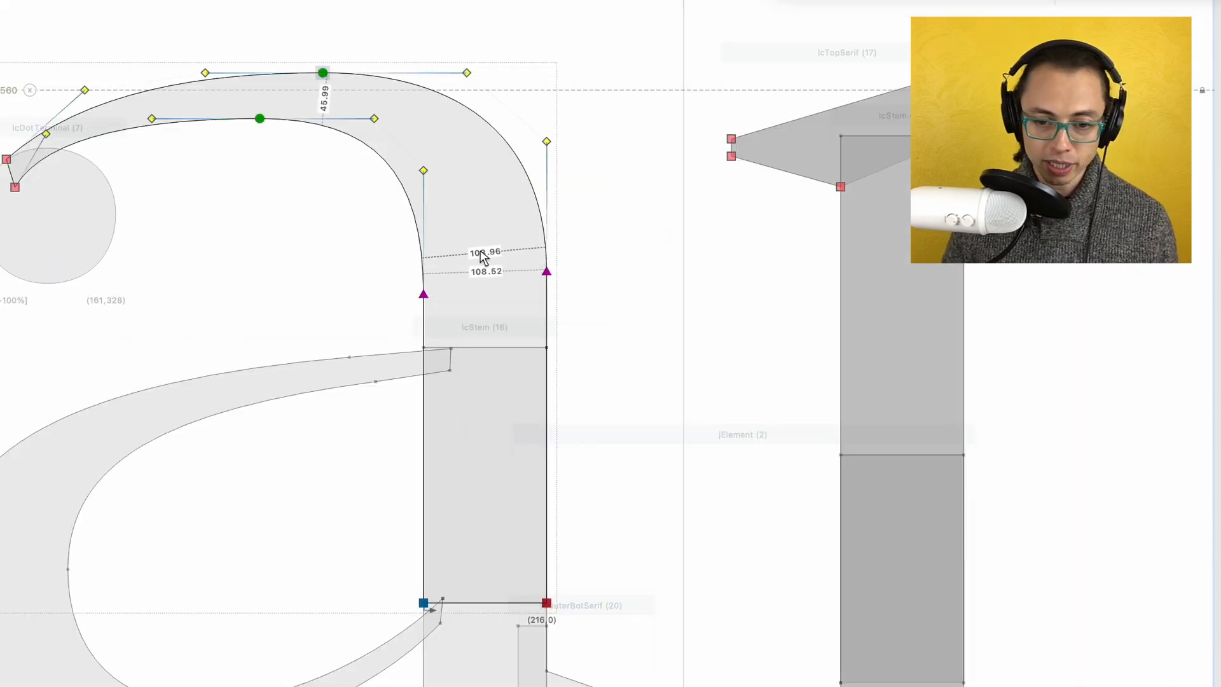
pyautogui.moveTo(480, 250); pyautogui.dragTo(589, 236)
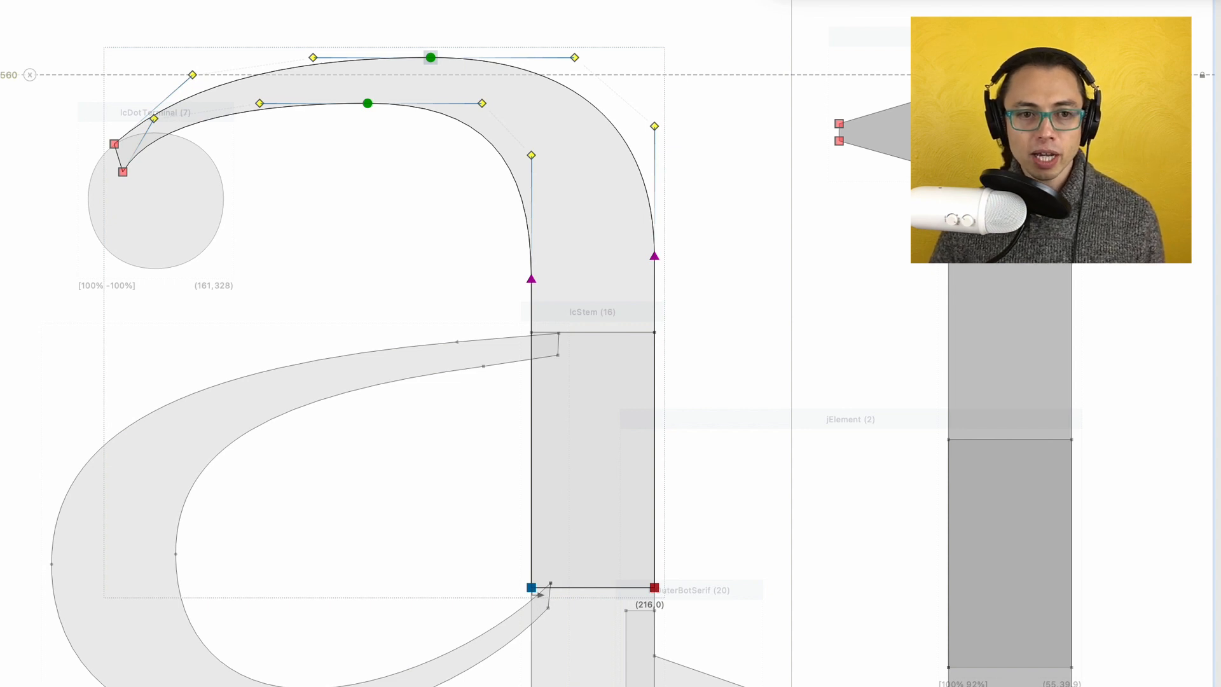
pyautogui.press('v')
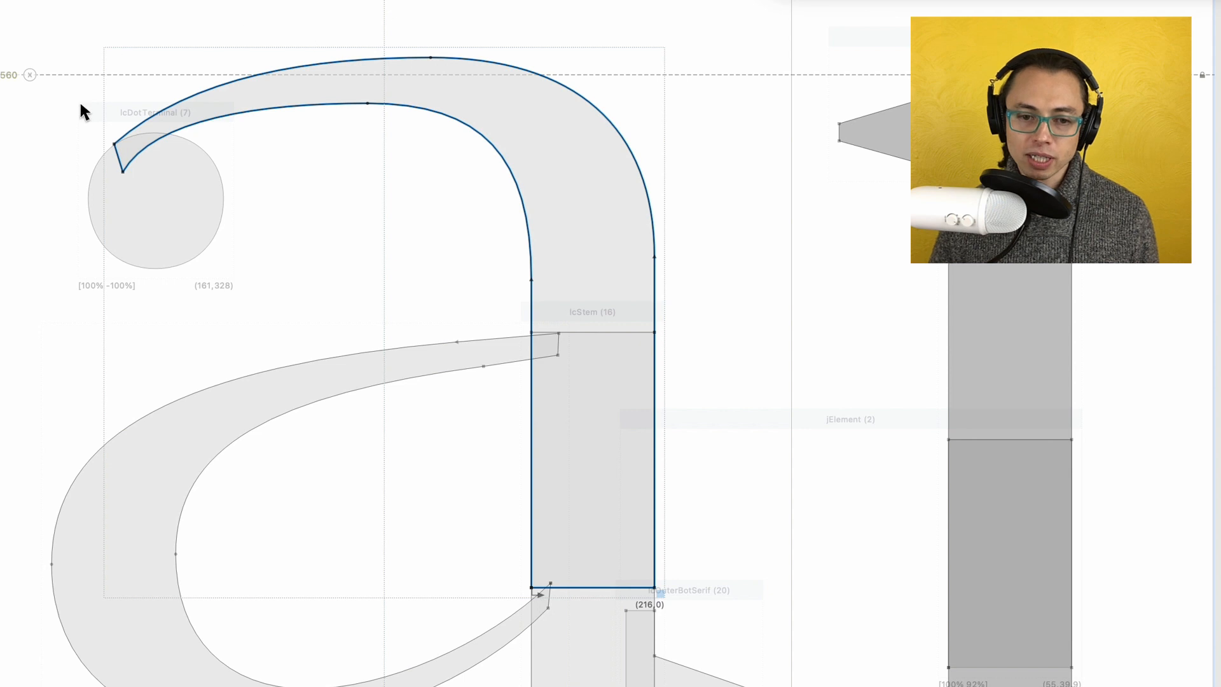
pyautogui.click(496, 127)
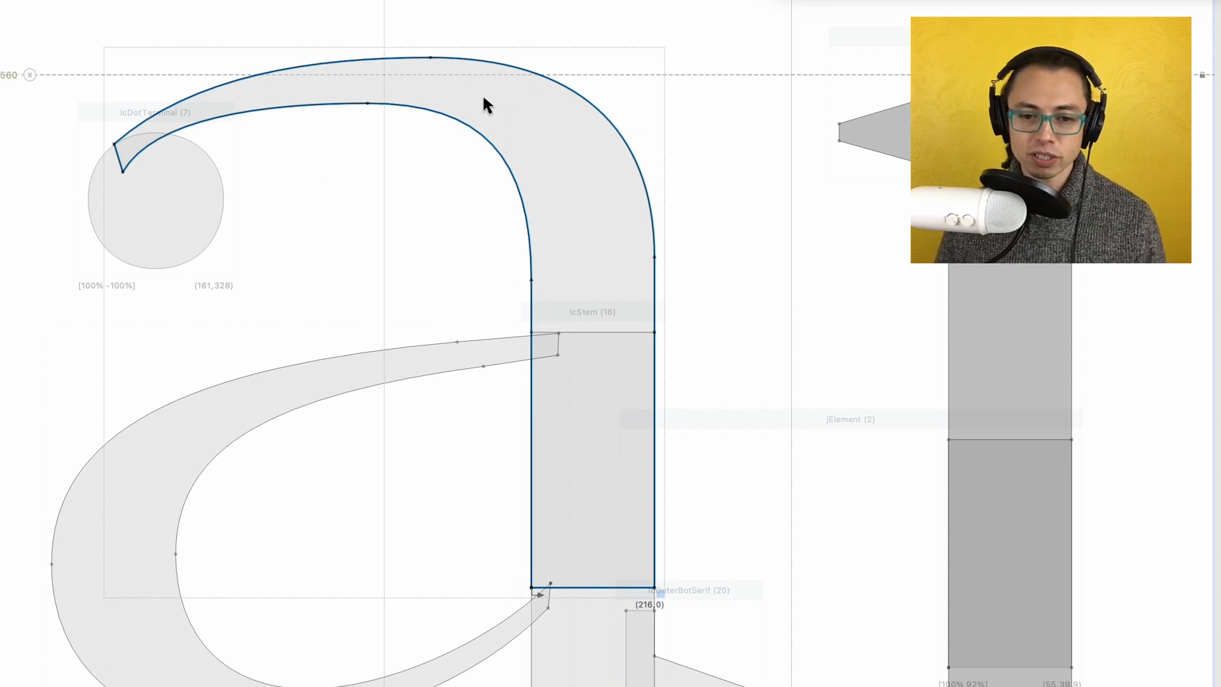
pyautogui.moveTo(495, 113)
pyautogui.mouseDown()
pyautogui.moveTo(534, 112)
pyautogui.moveTo(496, 101)
pyautogui.moveTo(505, 106)
pyautogui.mouseUp()
pyautogui.click(615, 125)
pyautogui.press('super+z')
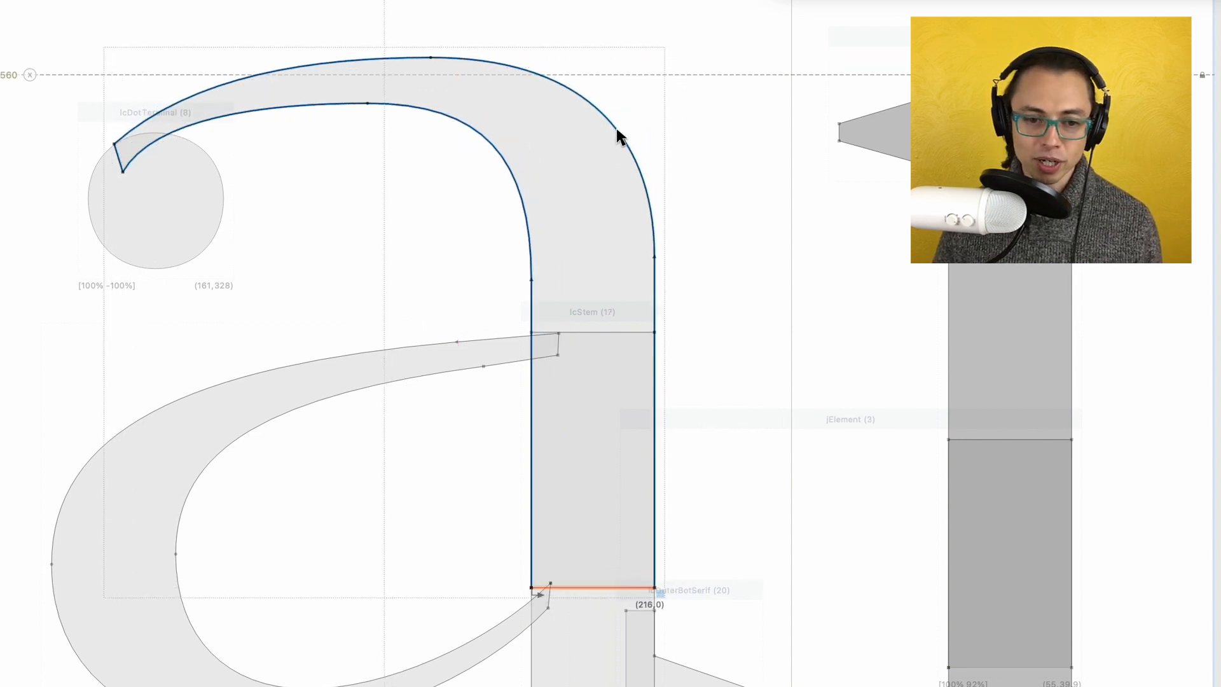
pyautogui.click(611, 53)
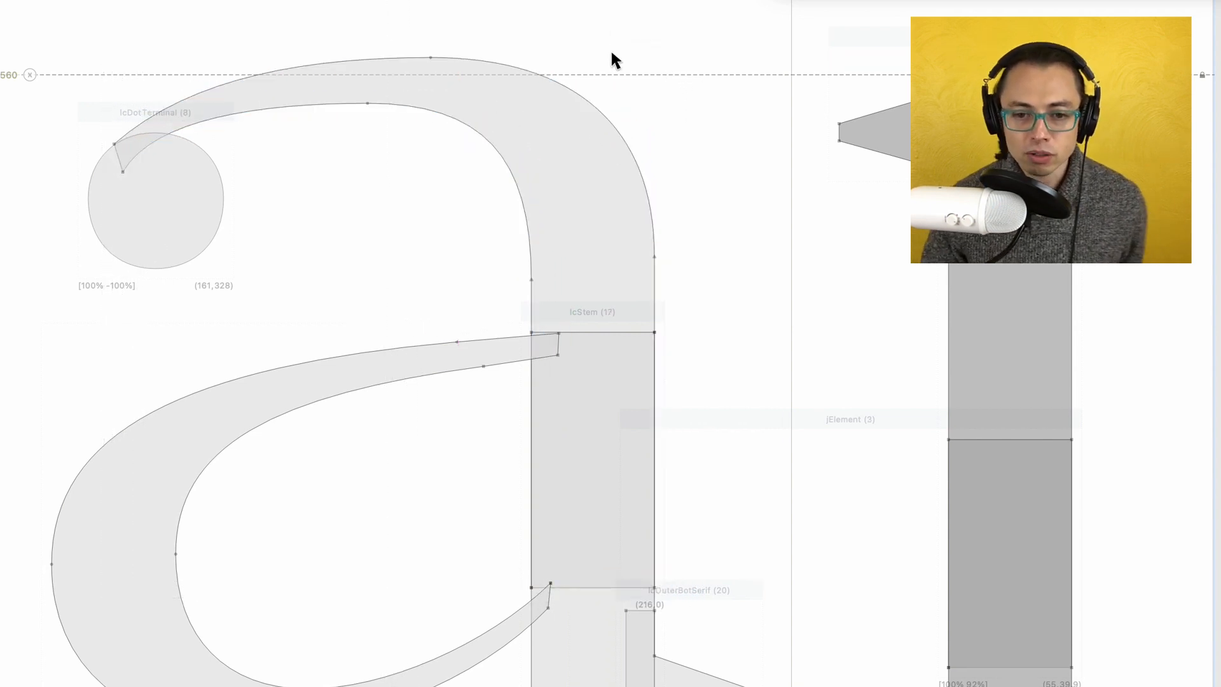
# Step: Try stretching the right extreme node of the a's dot terminal outward to about X 317, and undo it
pyautogui.click(223, 202)
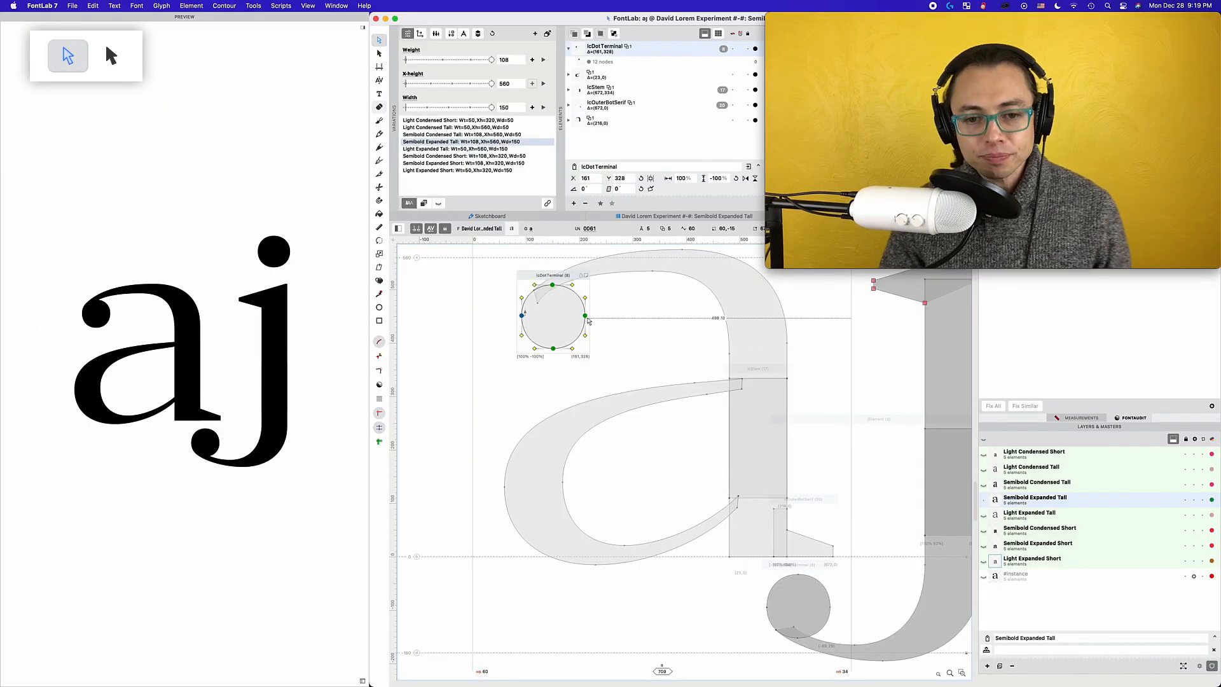
pyautogui.moveTo(586, 317); pyautogui.dragTo(642, 317)
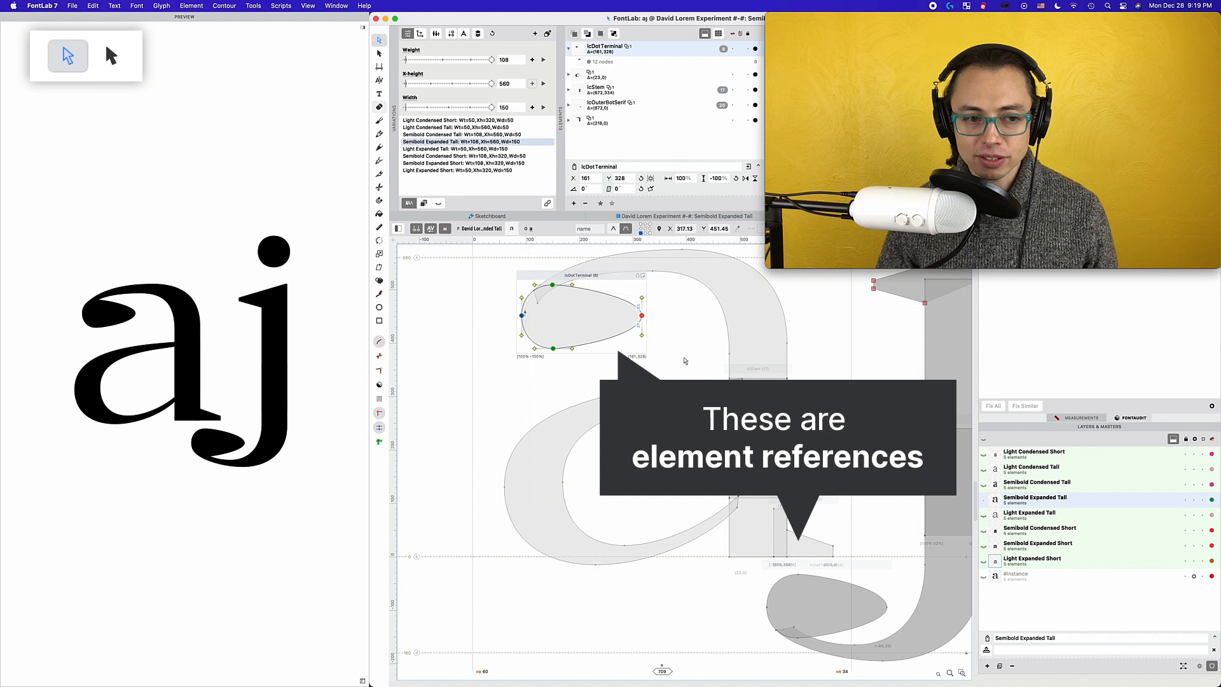
pyautogui.click(681, 347)
pyautogui.press('super+z')
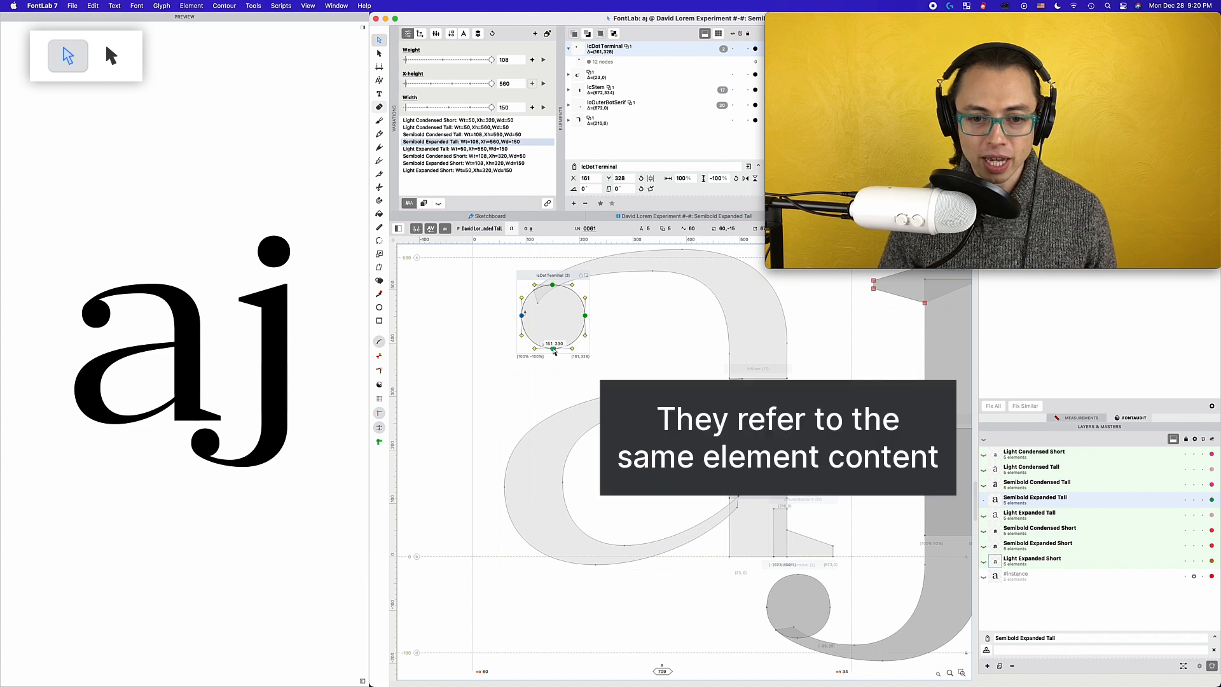
# Step: Try stretching the a's dot terminal downward into an oval and nudging its whole contour up and back down by about 10 units
pyautogui.moveTo(553, 354); pyautogui.dragTo(554, 372)
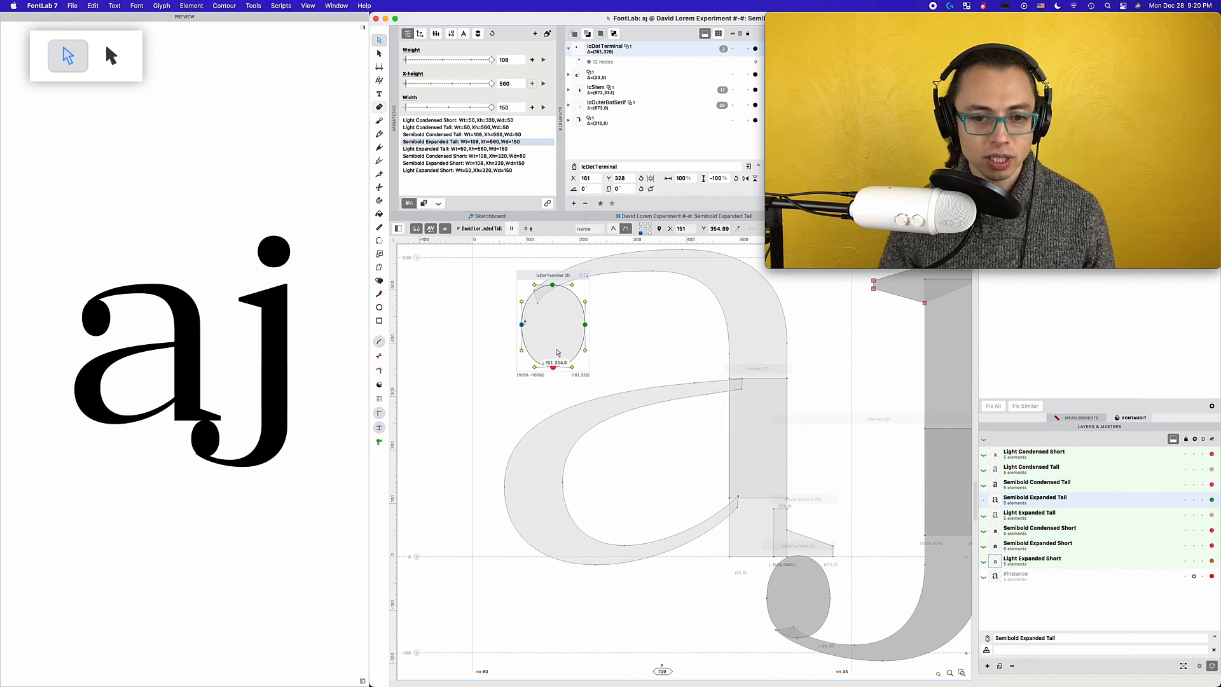
pyautogui.doubleClick(567, 320)
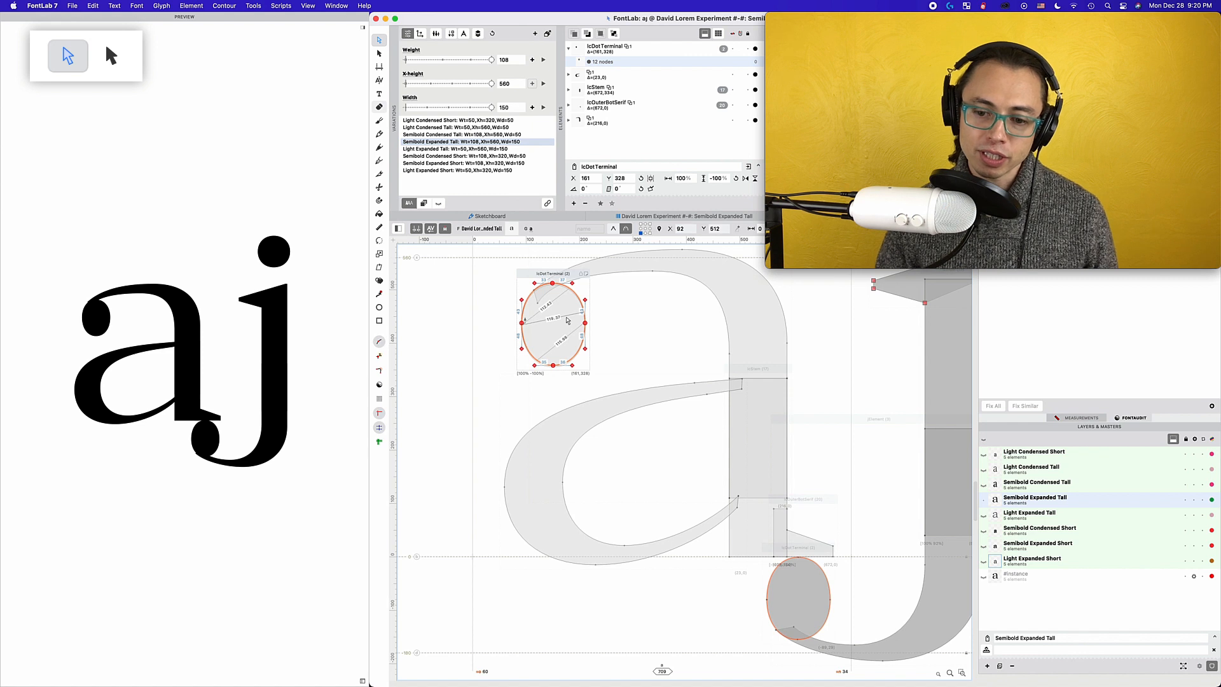
pyautogui.press('Up')
pyautogui.press('Up')
pyautogui.press('Up')
pyautogui.press('Up')
pyautogui.press('Up')
pyautogui.press('Up')
pyautogui.press('Up')
pyautogui.press('Up')
pyautogui.press('Up')
pyautogui.press('Up')
pyautogui.press('Up')
pyautogui.press('Up')
pyautogui.press('Up')
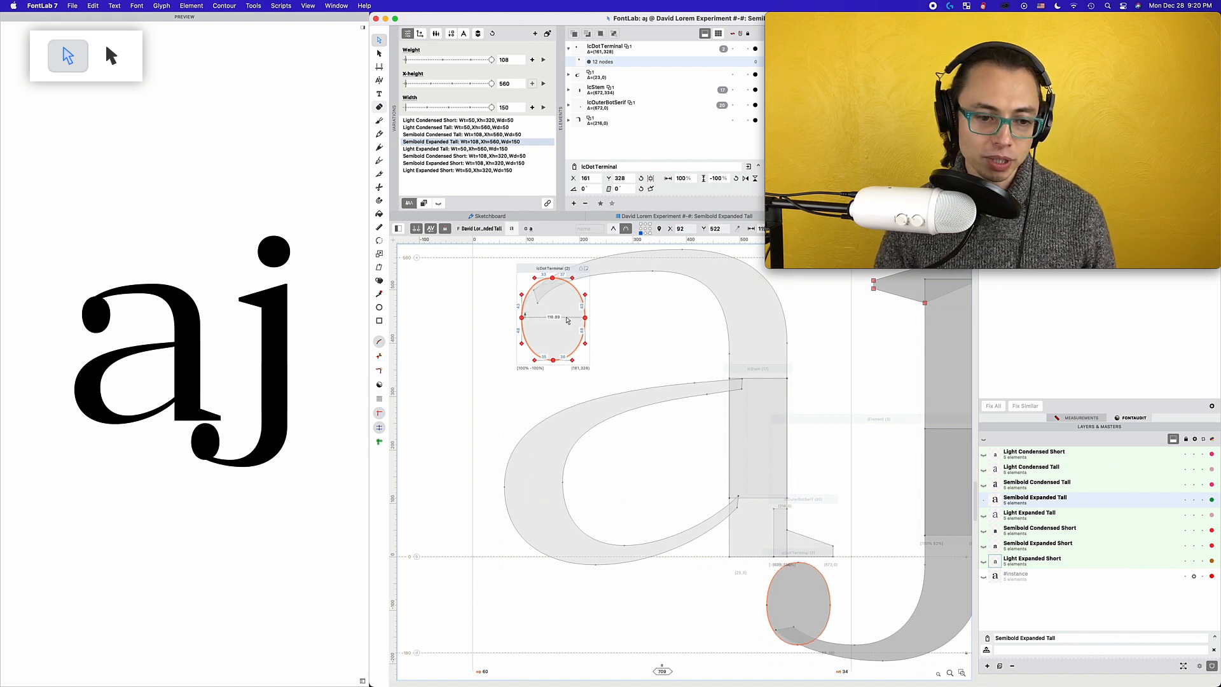
pyautogui.hotkey('shift', 'Down')
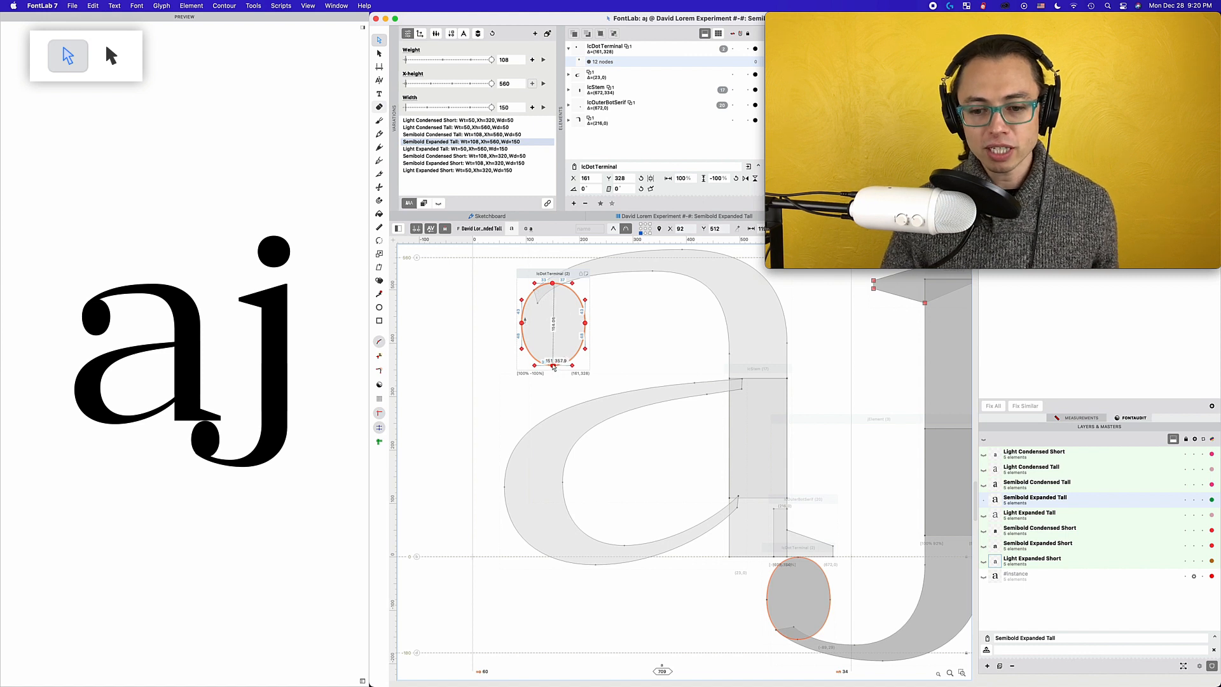
pyautogui.click(626, 329)
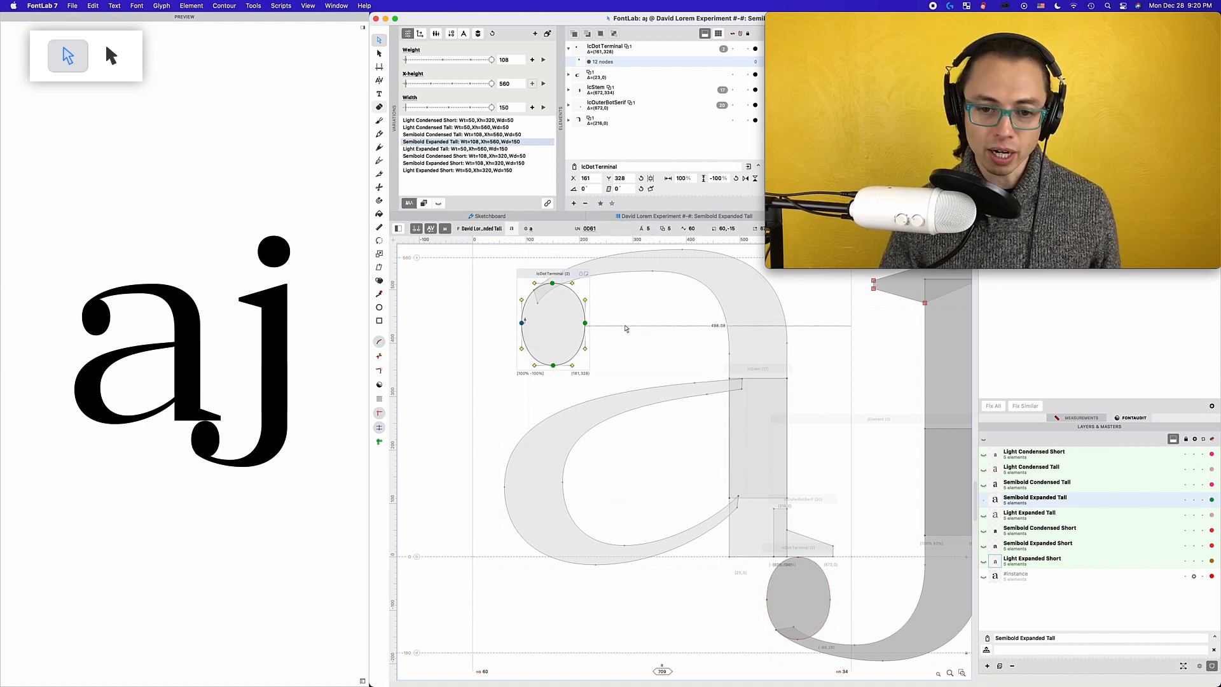
# Step: Undo the stretching and nudging of the dot terminal's contour
pyautogui.press('super+z')
pyautogui.press('super+z')
pyautogui.press('super+z')
pyautogui.press('super+z')
pyautogui.press('super+z')
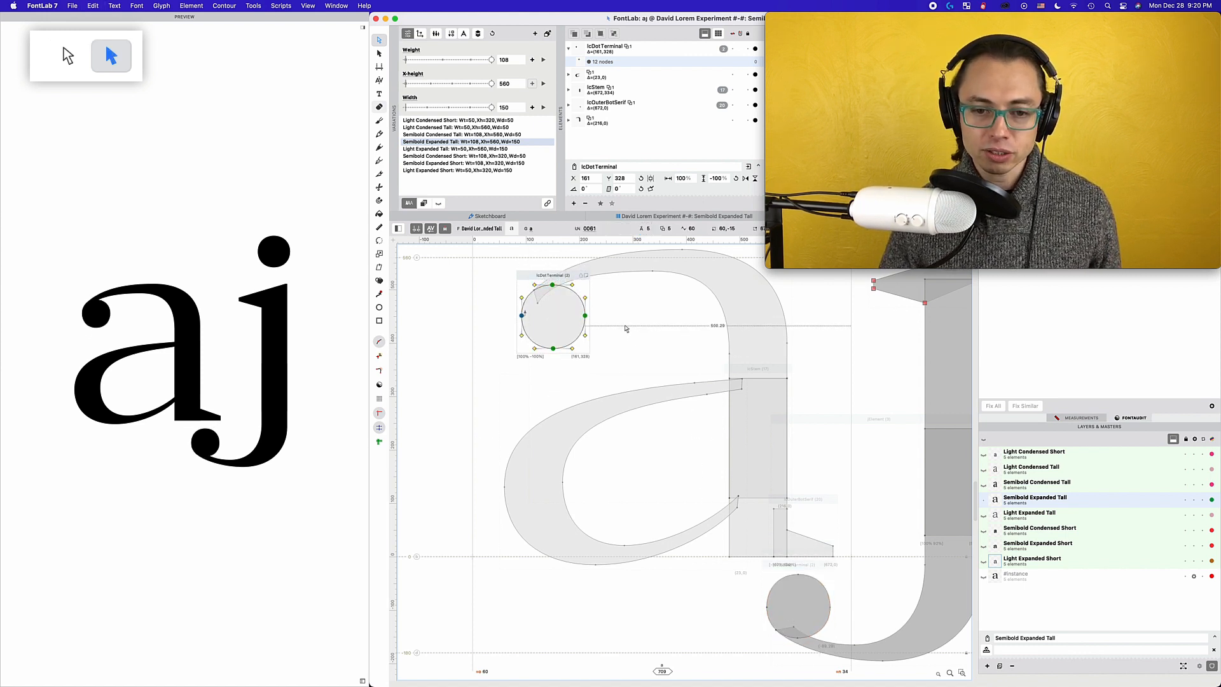
pyautogui.press('super+z')
pyautogui.press('super+z')
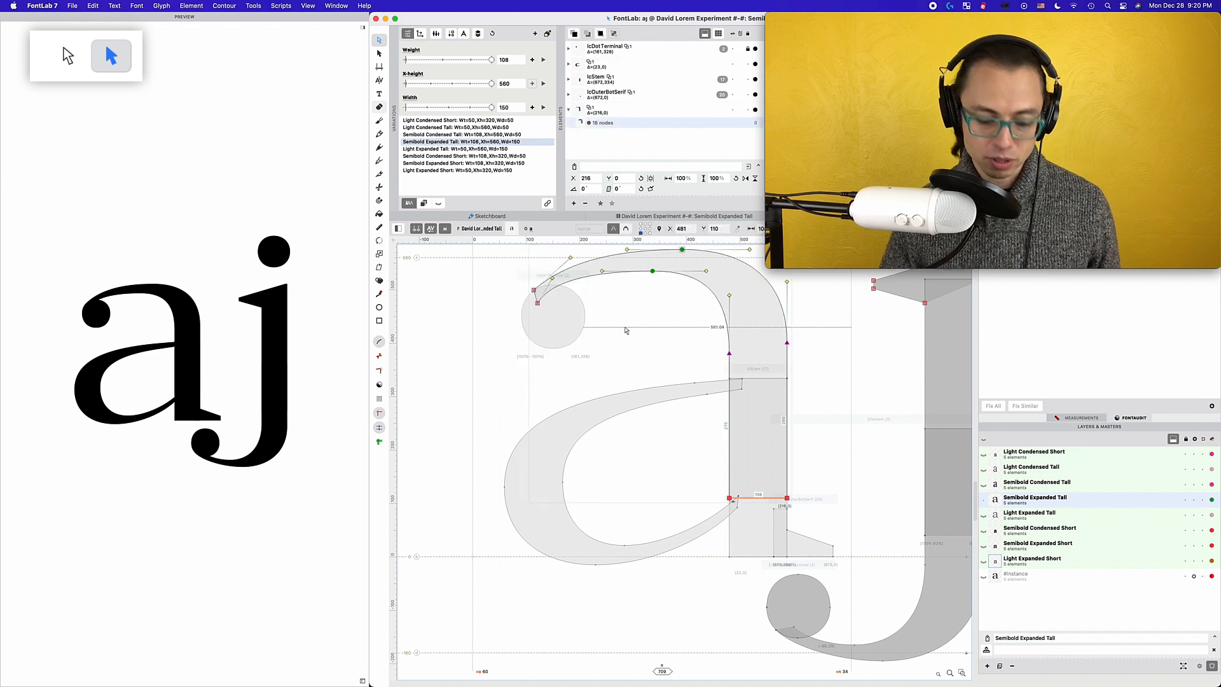
# Step: Move the a's dot terminal element reference as a whole to about X 165.5, Y 331.6
pyautogui.click(545, 309)
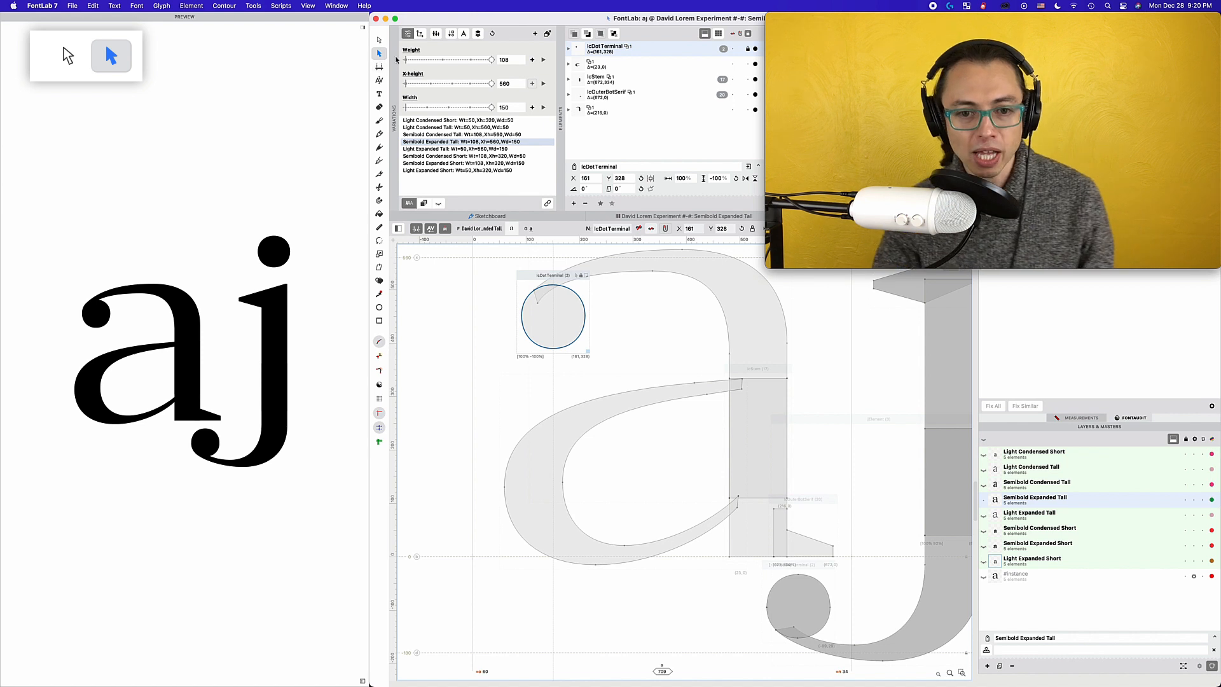
pyautogui.moveTo(574, 307)
pyautogui.mouseDown()
pyautogui.moveTo(569, 324)
pyautogui.moveTo(591, 300)
pyautogui.moveTo(575, 325)
pyautogui.moveTo(591, 330)
pyautogui.moveTo(570, 338)
pyautogui.moveTo(568, 319)
pyautogui.mouseUp()
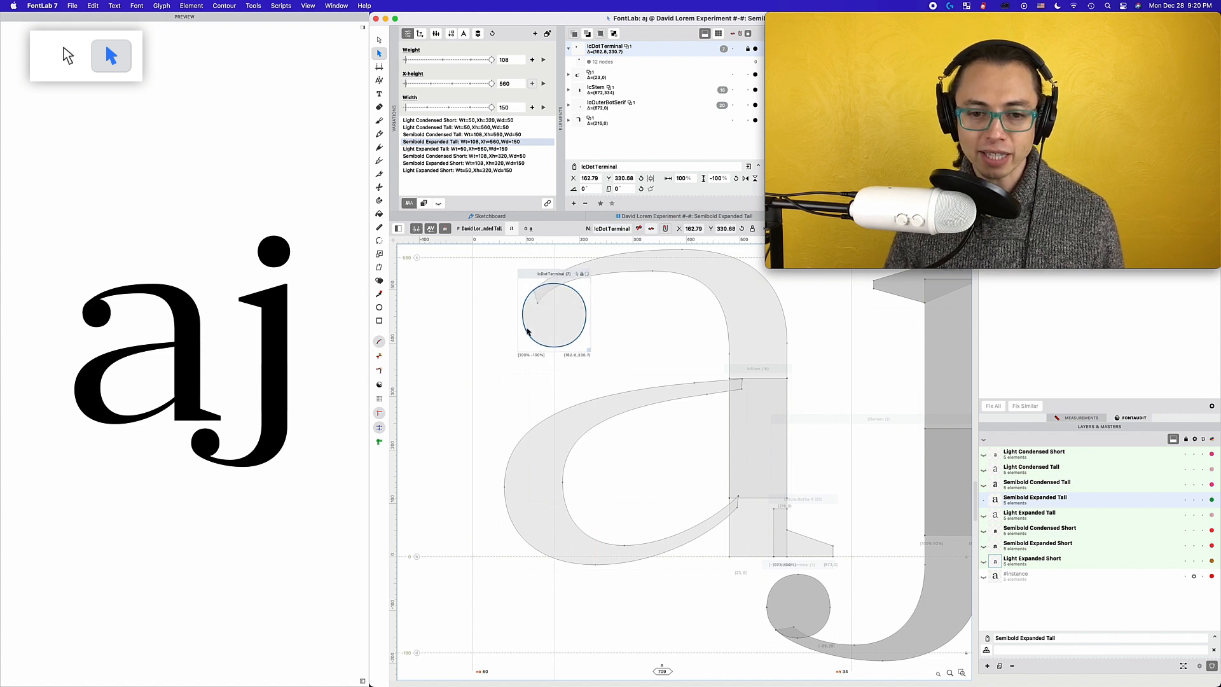
pyautogui.moveTo(569, 315)
pyautogui.mouseDown()
pyautogui.moveTo(571, 303)
pyautogui.moveTo(570, 319)
pyautogui.mouseUp()
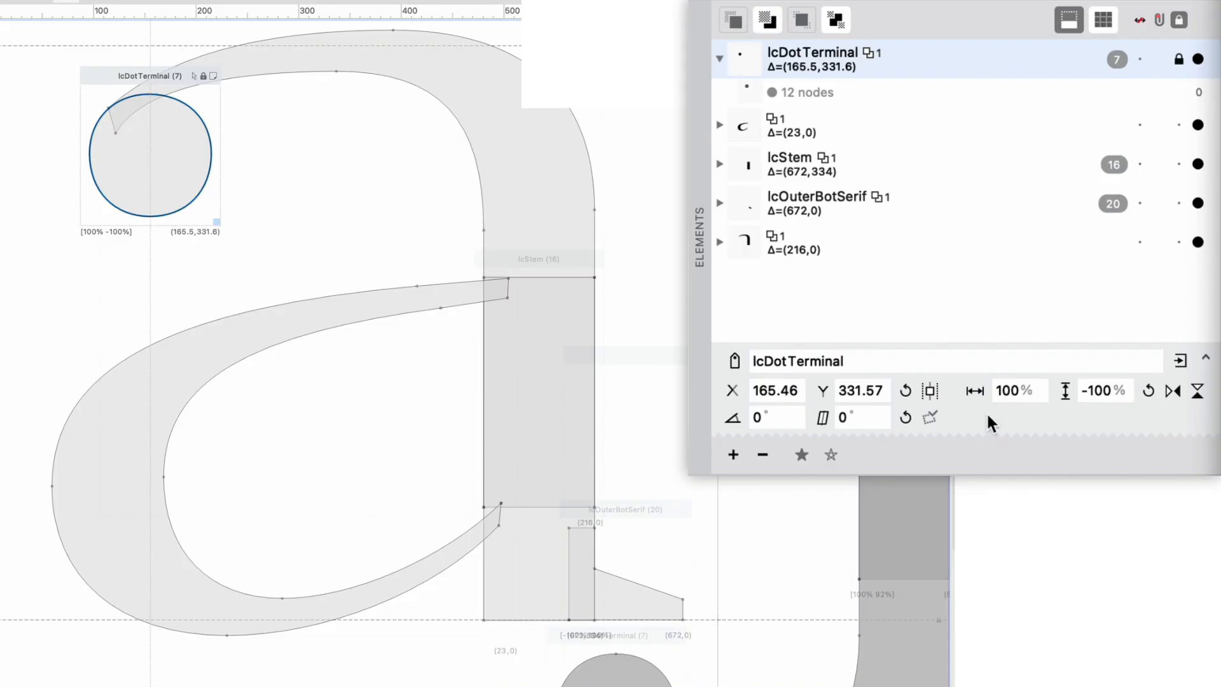
# Step: Examine the a's stem, outer bottom serif, arch and bowl elements by selecting them in turn
pyautogui.click(796, 169)
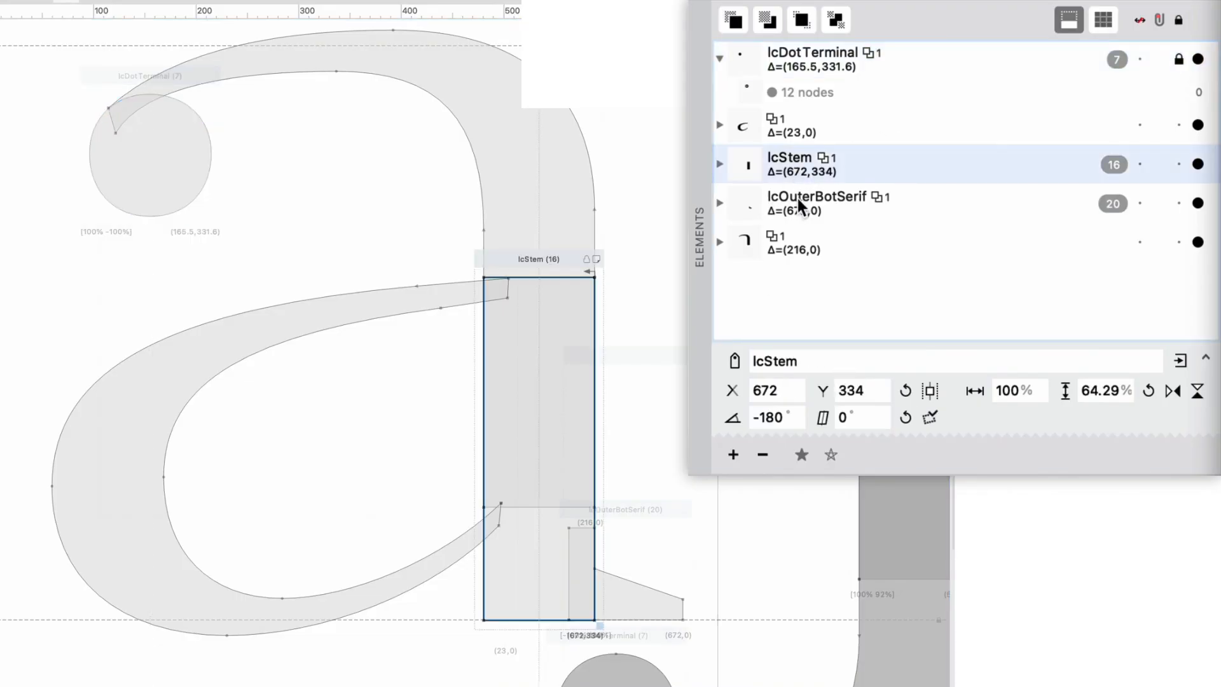
pyautogui.click(796, 200)
pyautogui.click(811, 163)
pyautogui.click(812, 198)
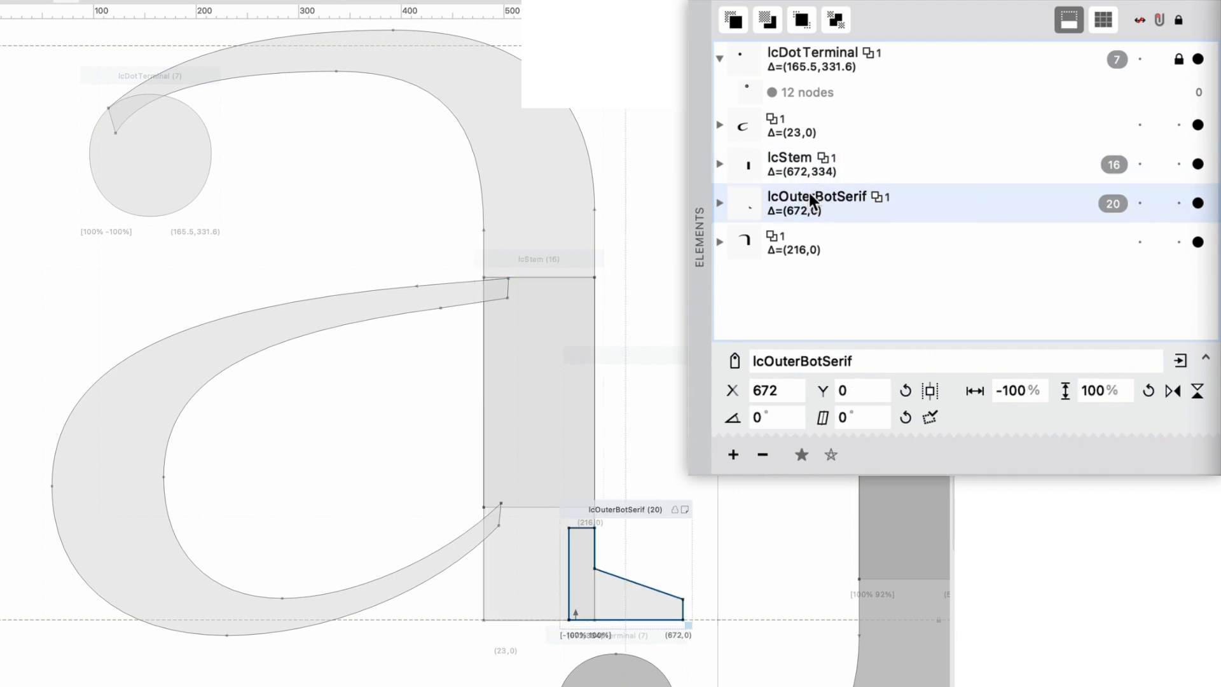
pyautogui.click(800, 235)
pyautogui.click(799, 201)
pyautogui.click(799, 160)
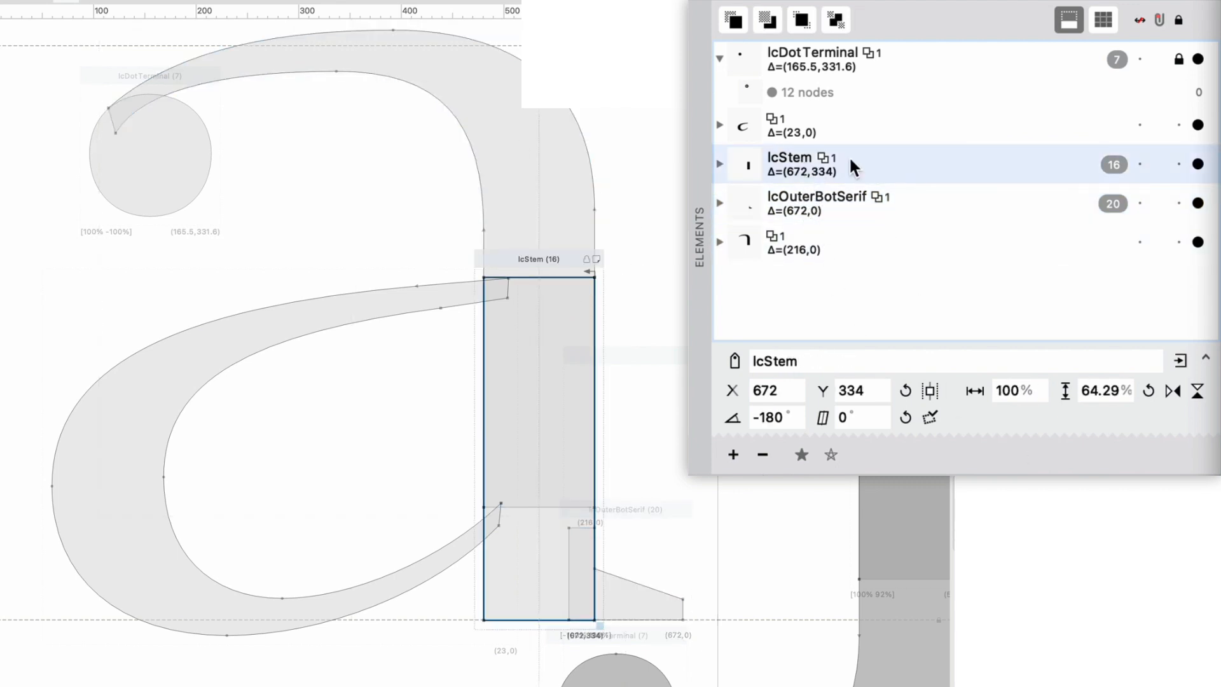
pyautogui.click(855, 140)
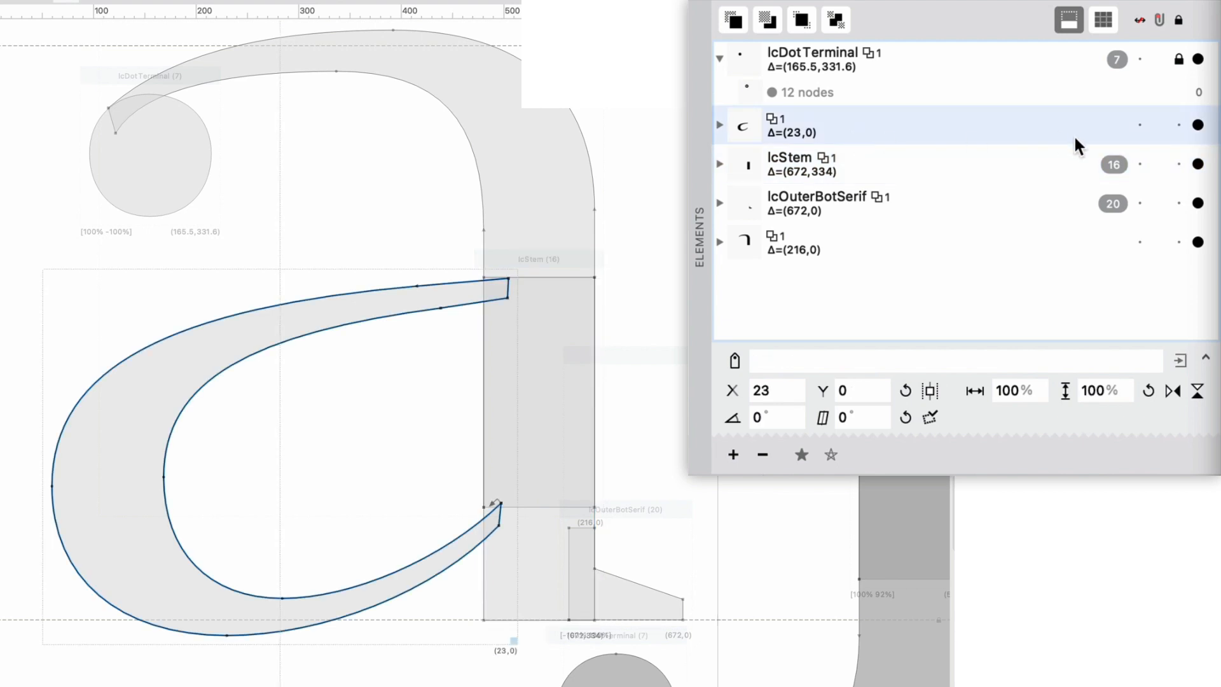
# Step: Examine the position and scale values of the a's bowl element and the scale and rotation values of lcStem
pyautogui.click(788, 393)
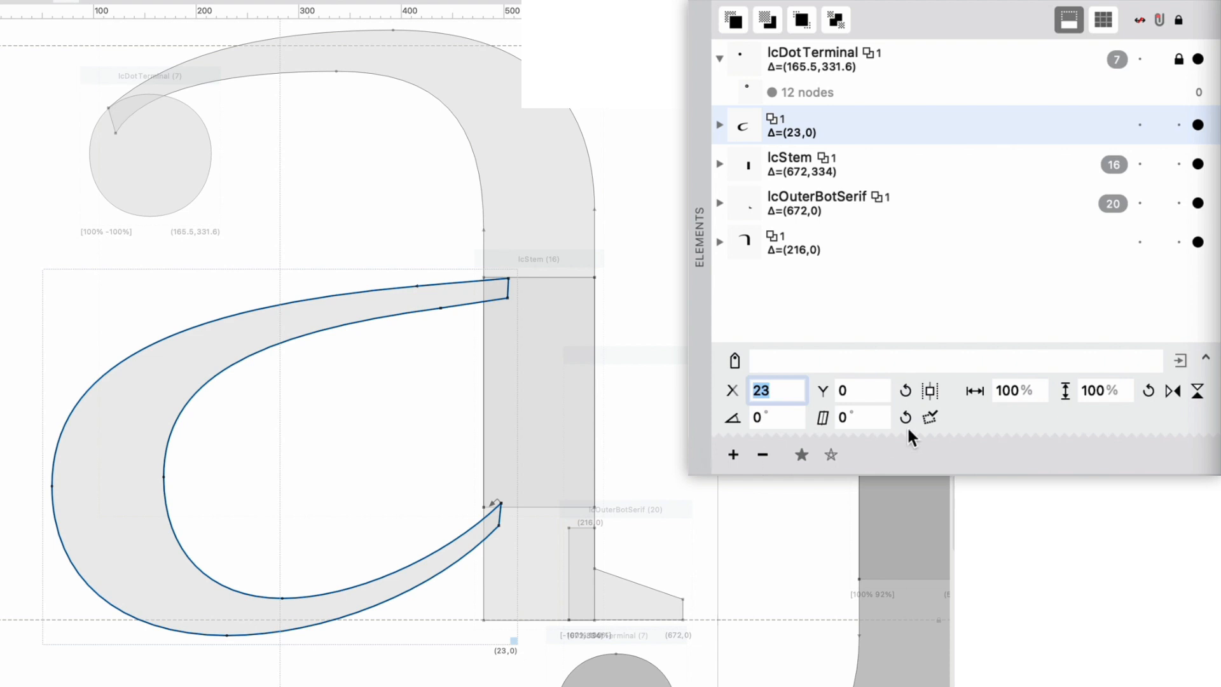
pyautogui.click(1020, 390)
pyautogui.click(1081, 390)
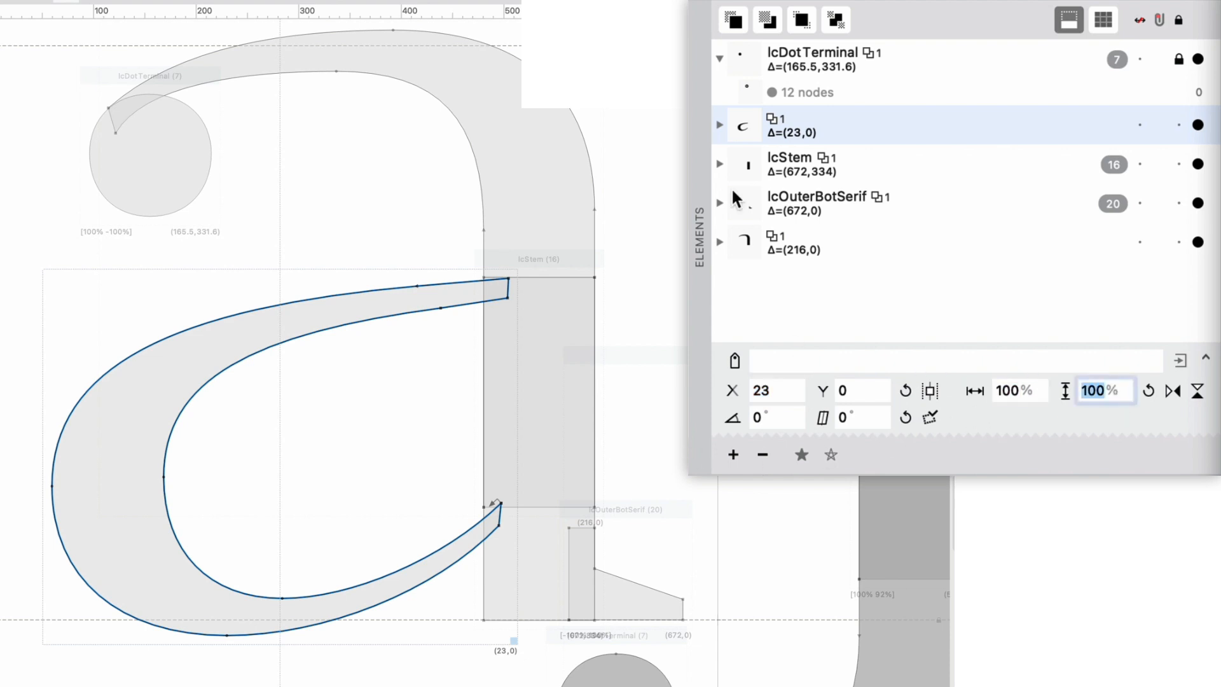
pyautogui.click(786, 168)
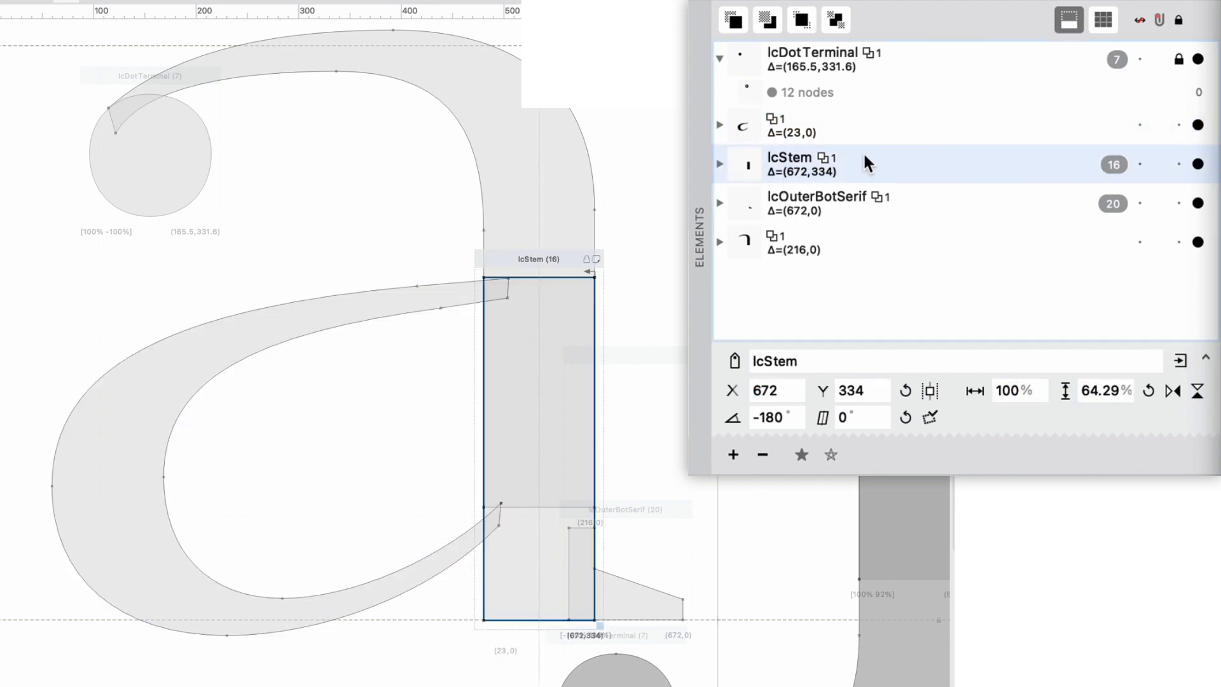
pyautogui.click(1116, 390)
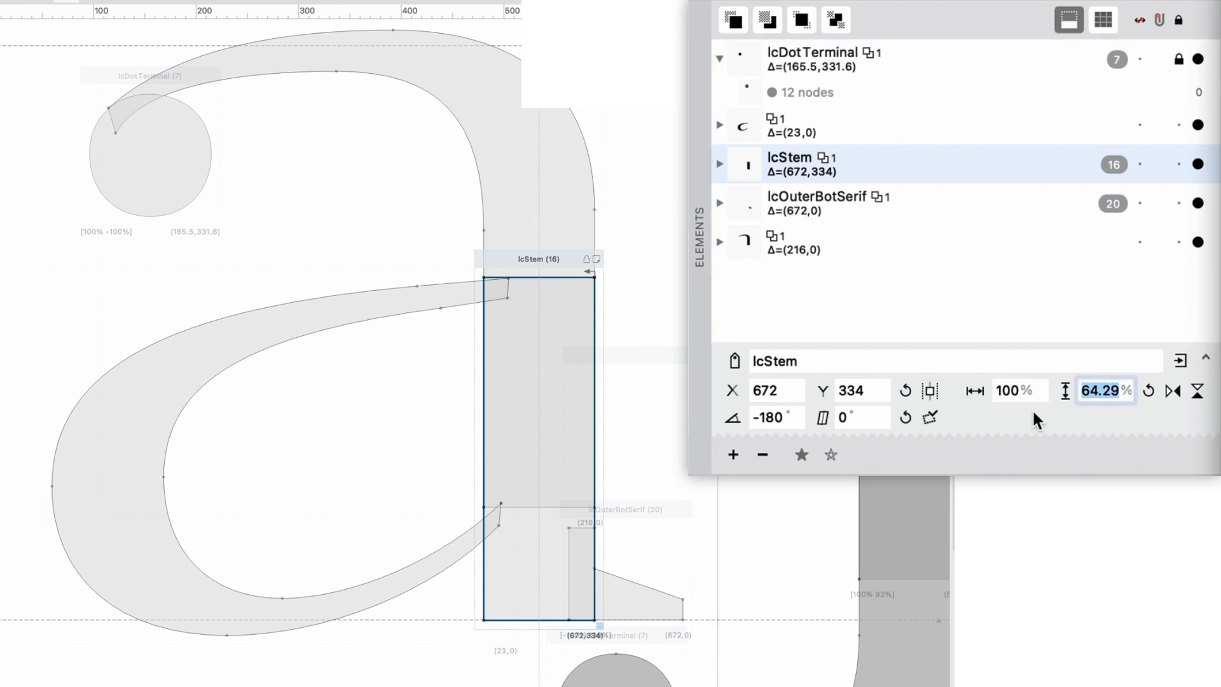
pyautogui.click(1126, 393)
pyautogui.moveTo(1126, 393); pyautogui.dragTo(954, 448)
pyautogui.click(1099, 390)
pyautogui.click(789, 412)
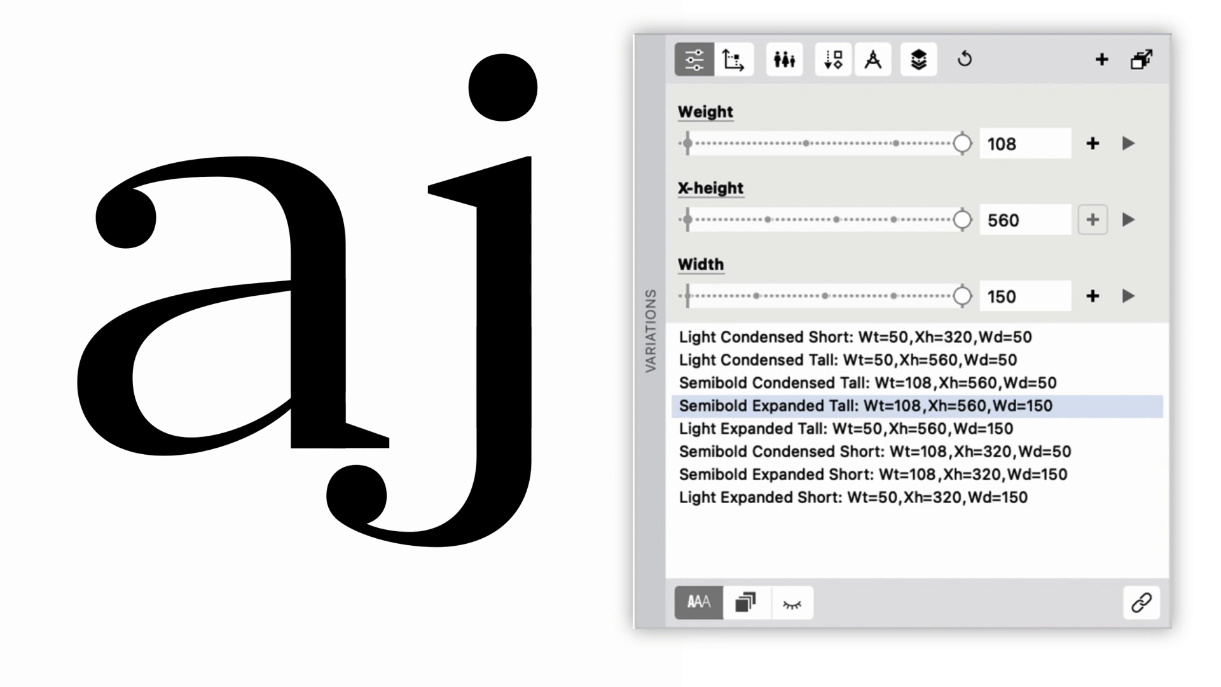
# Step: Set the previewed variation to Width 100, X-height about 445 and Weight about 79
pyautogui.click(826, 296)
pyautogui.click(829, 220)
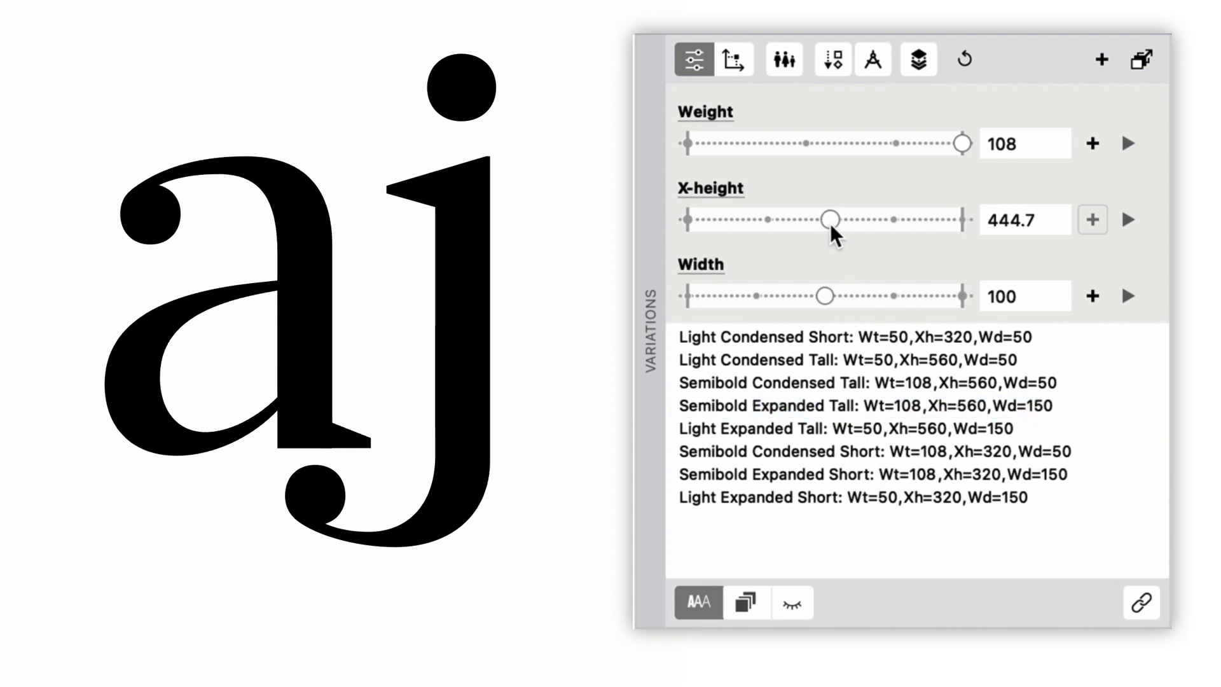
pyautogui.click(826, 144)
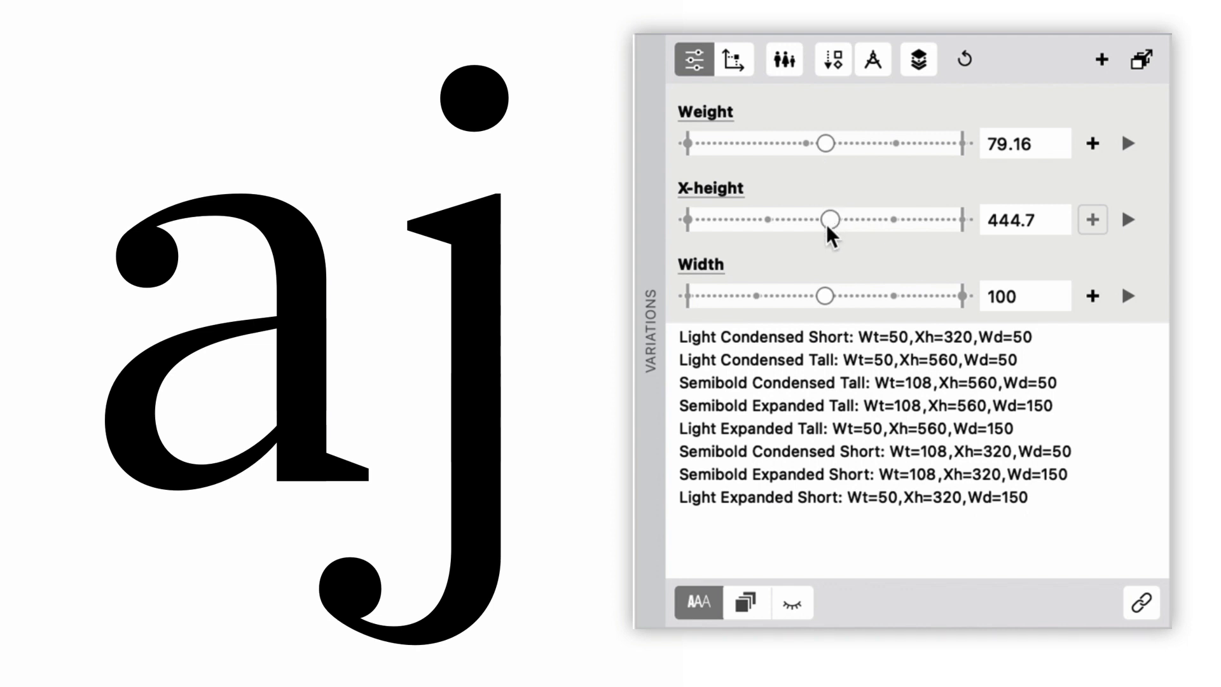
# Step: Vary the design axes of the preview, ending at Weight about 80, X-height about 419 and Width 112.5
pyautogui.moveTo(828, 230)
pyautogui.mouseDown()
pyautogui.moveTo(689, 223)
pyautogui.moveTo(951, 240)
pyautogui.moveTo(756, 239)
pyautogui.moveTo(866, 240)
pyautogui.moveTo(853, 229)
pyautogui.mouseUp()
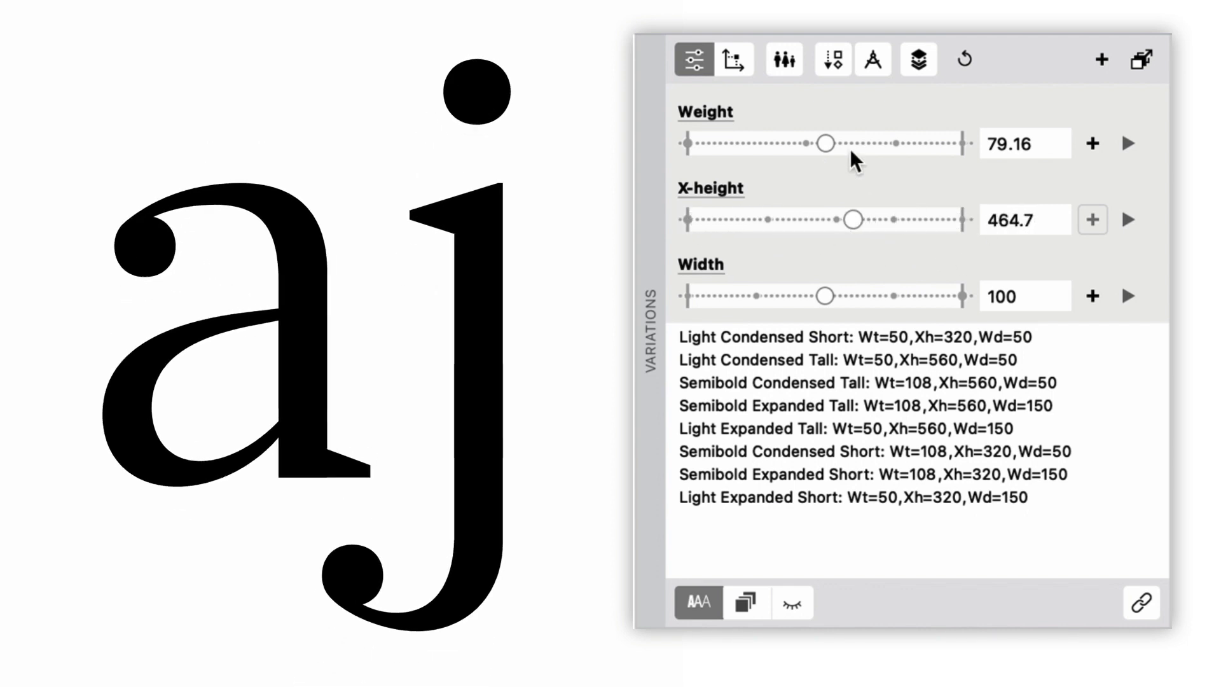
pyautogui.moveTo(825, 144); pyautogui.dragTo(704, 145)
pyautogui.moveTo(773, 160); pyautogui.dragTo(900, 159)
pyautogui.moveTo(710, 305); pyautogui.dragTo(858, 297)
pyautogui.moveTo(848, 223); pyautogui.dragTo(804, 220)
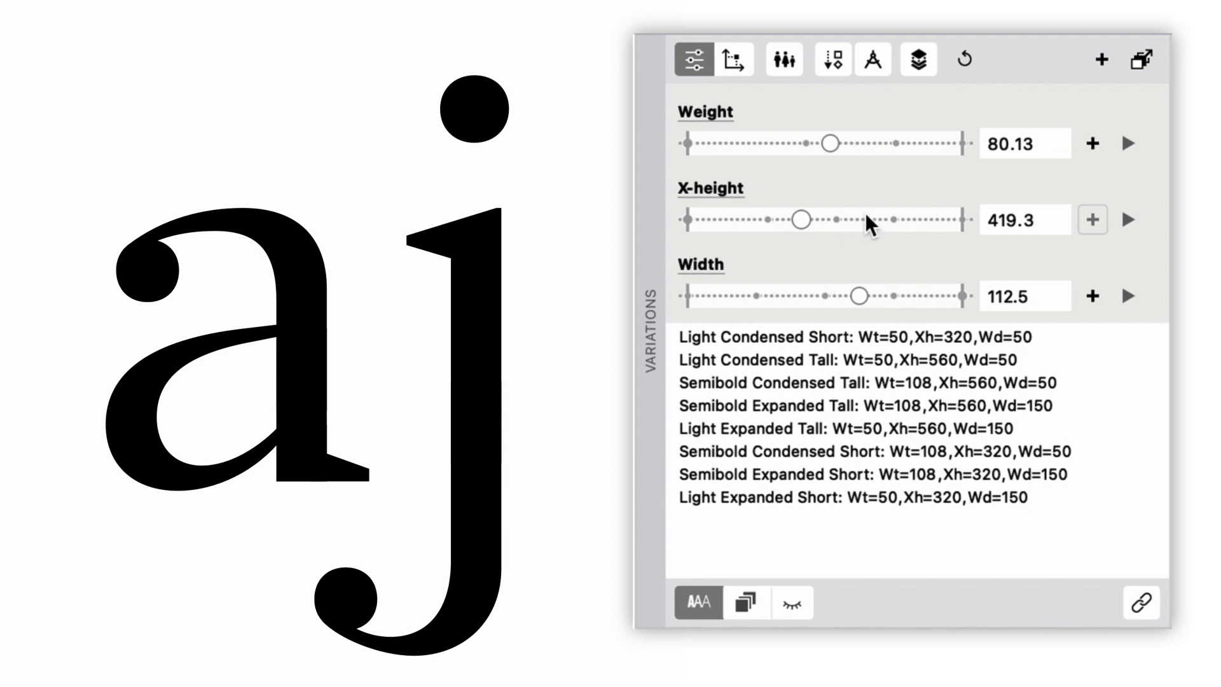
# Step: Set the previewed variation's X-height to exactly 450 and its Width to 100
pyautogui.click(1045, 145)
pyautogui.click(1033, 213)
pyautogui.moveTo(1033, 213); pyautogui.dragTo(645, 283)
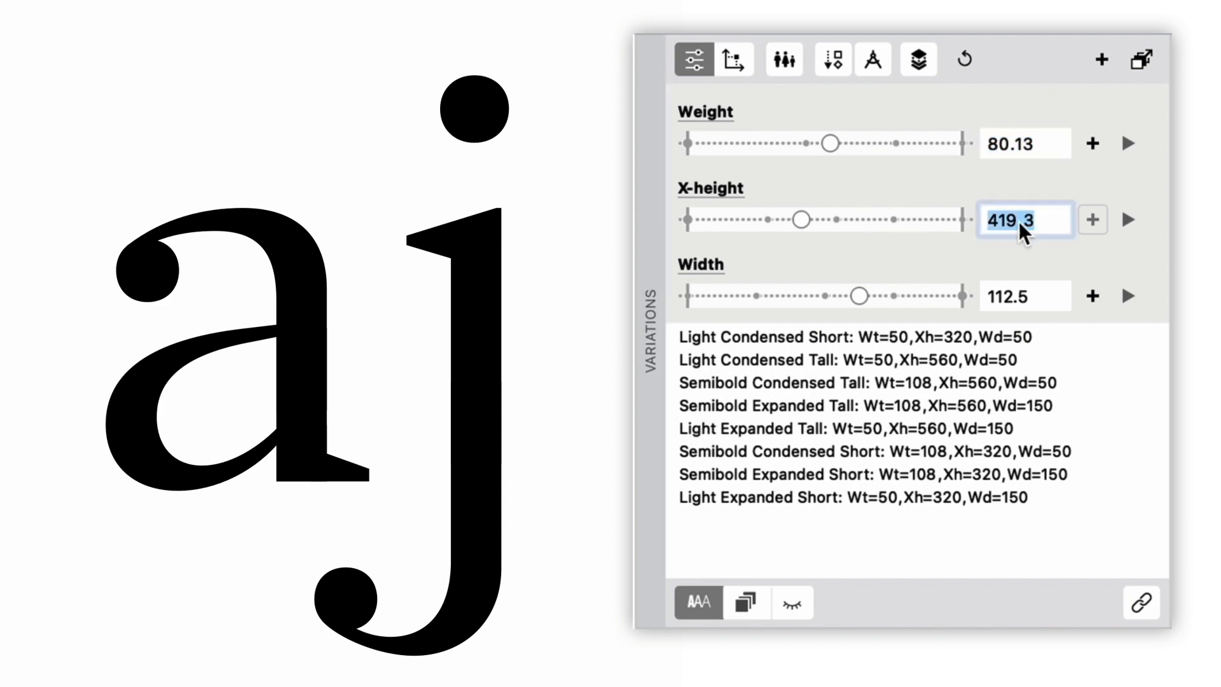
pyautogui.moveTo(1033, 221); pyautogui.dragTo(702, 213)
pyautogui.write('450')
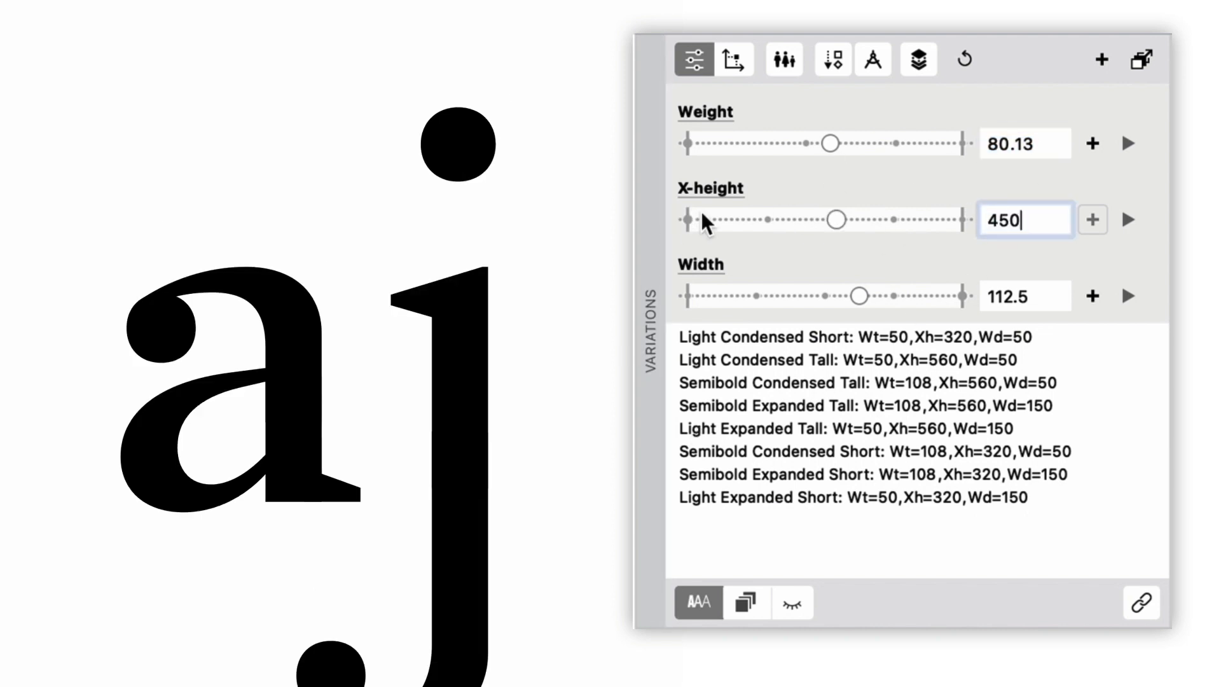
pyautogui.press('Tab')
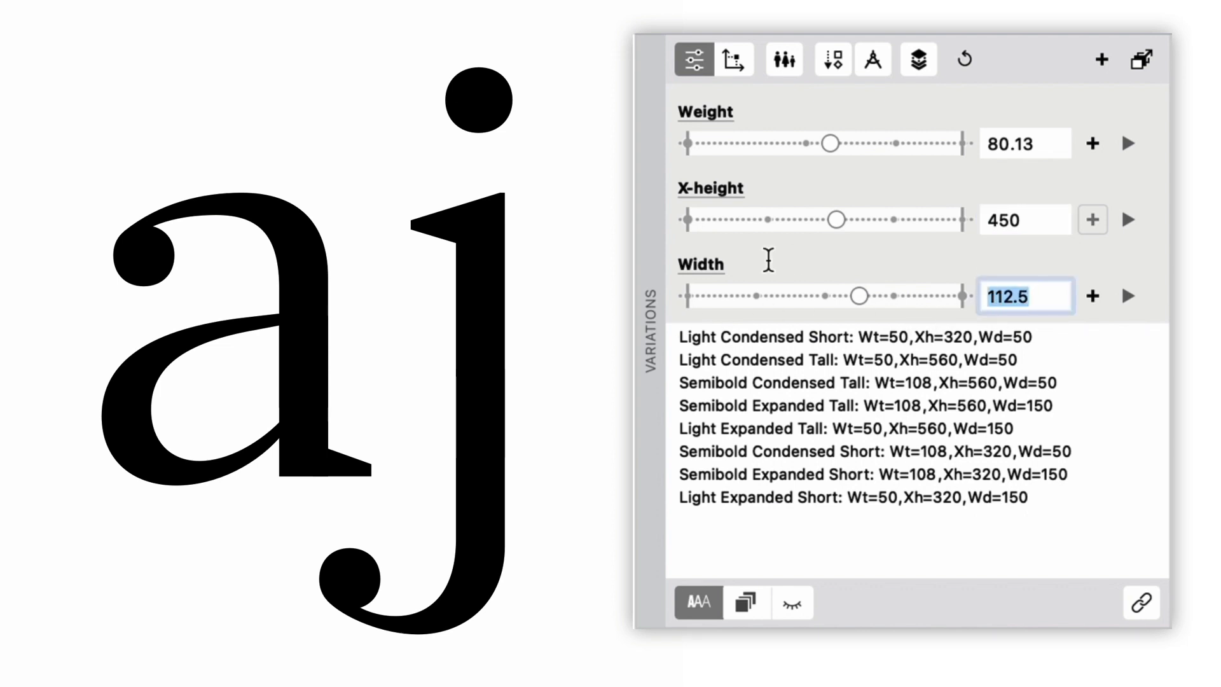
pyautogui.write('100')
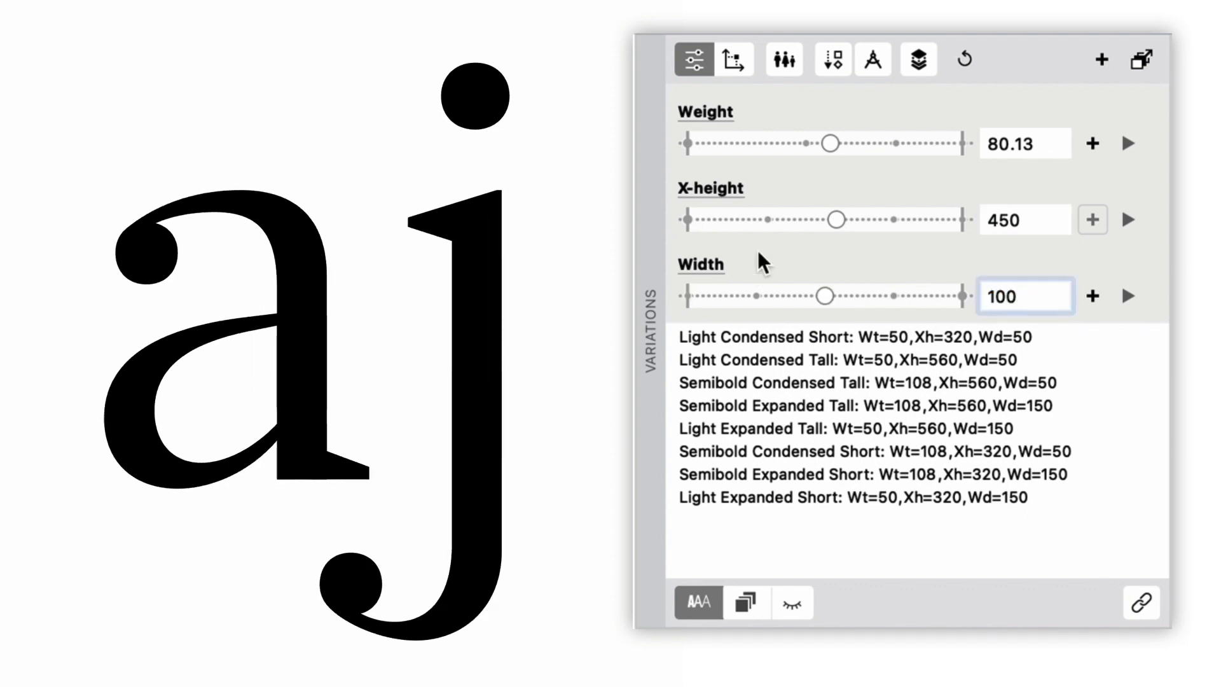
# Step: Set the previewed variation's Weight to 90, keeping the Width at 100
pyautogui.click(1045, 144)
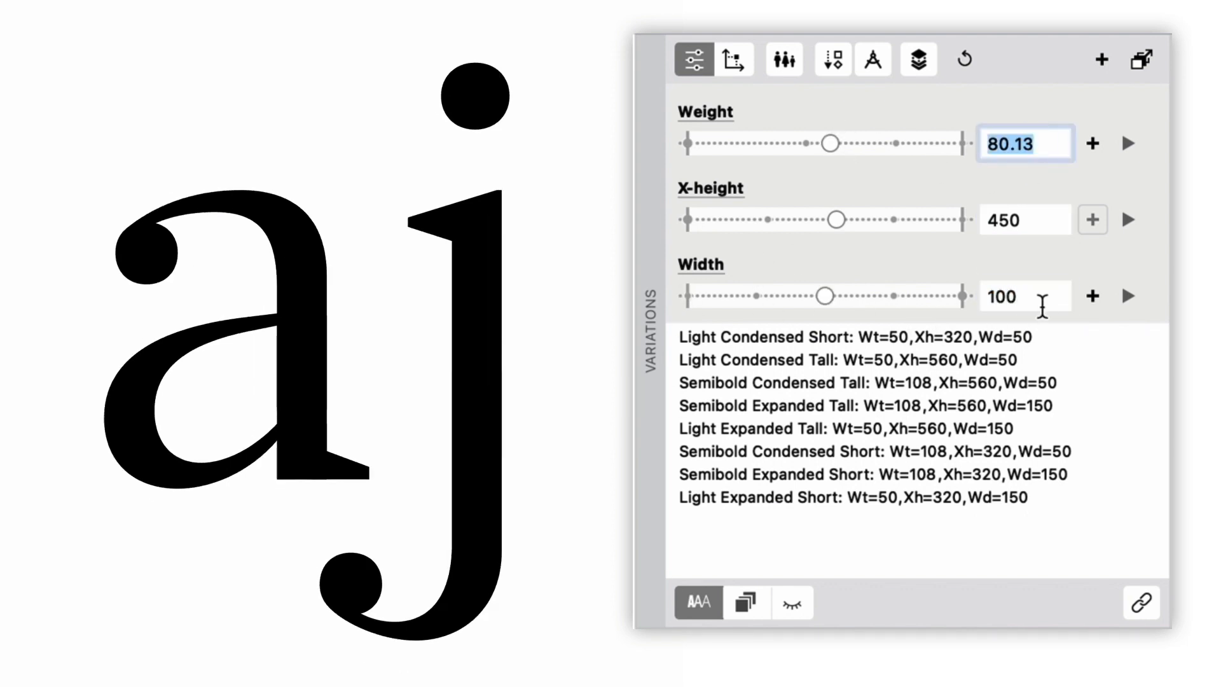
pyautogui.write('90')
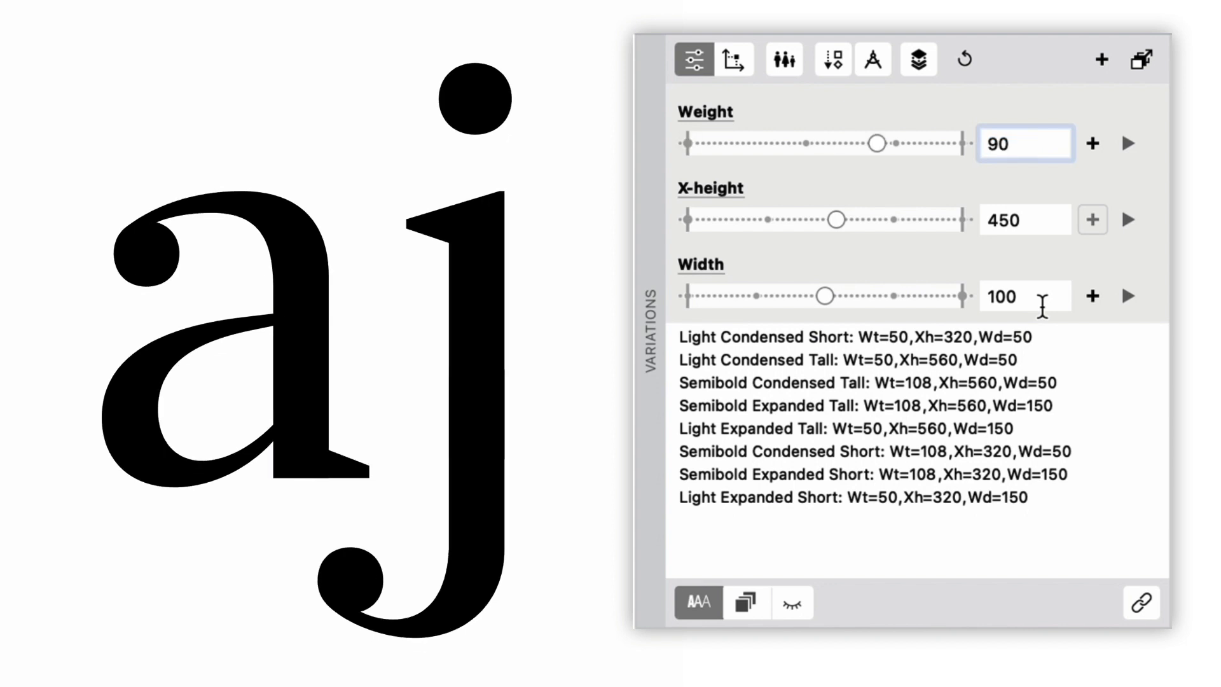
pyautogui.click(1042, 305)
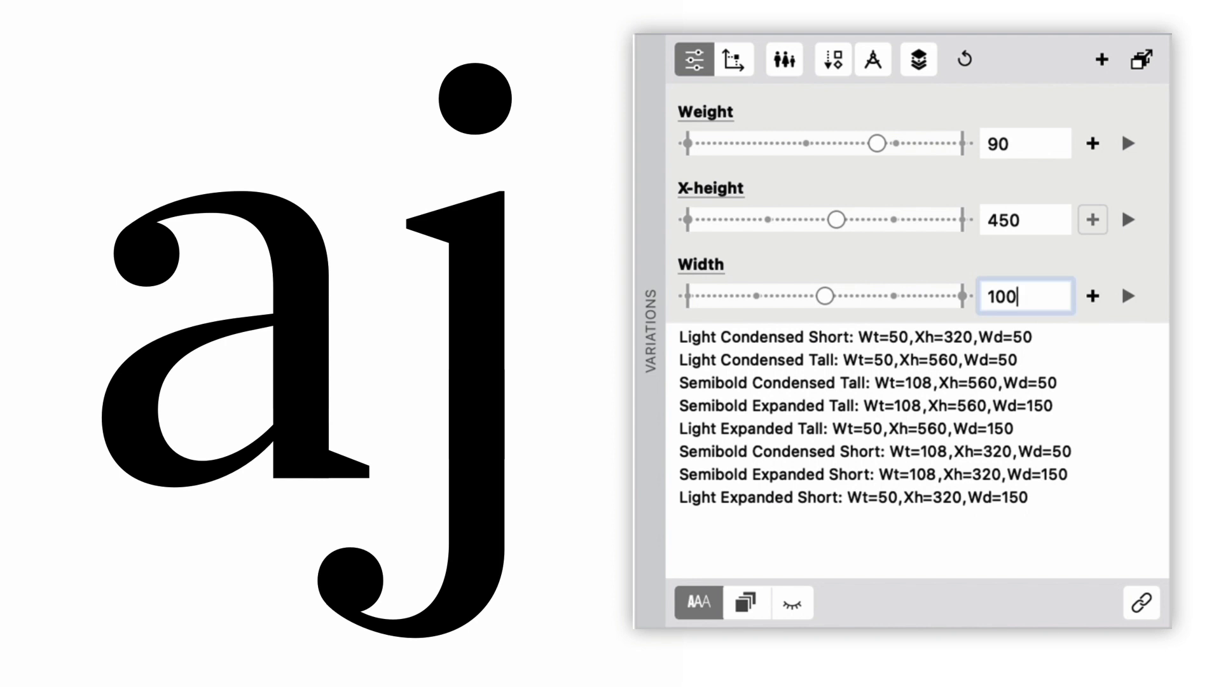
pyautogui.press('Return')
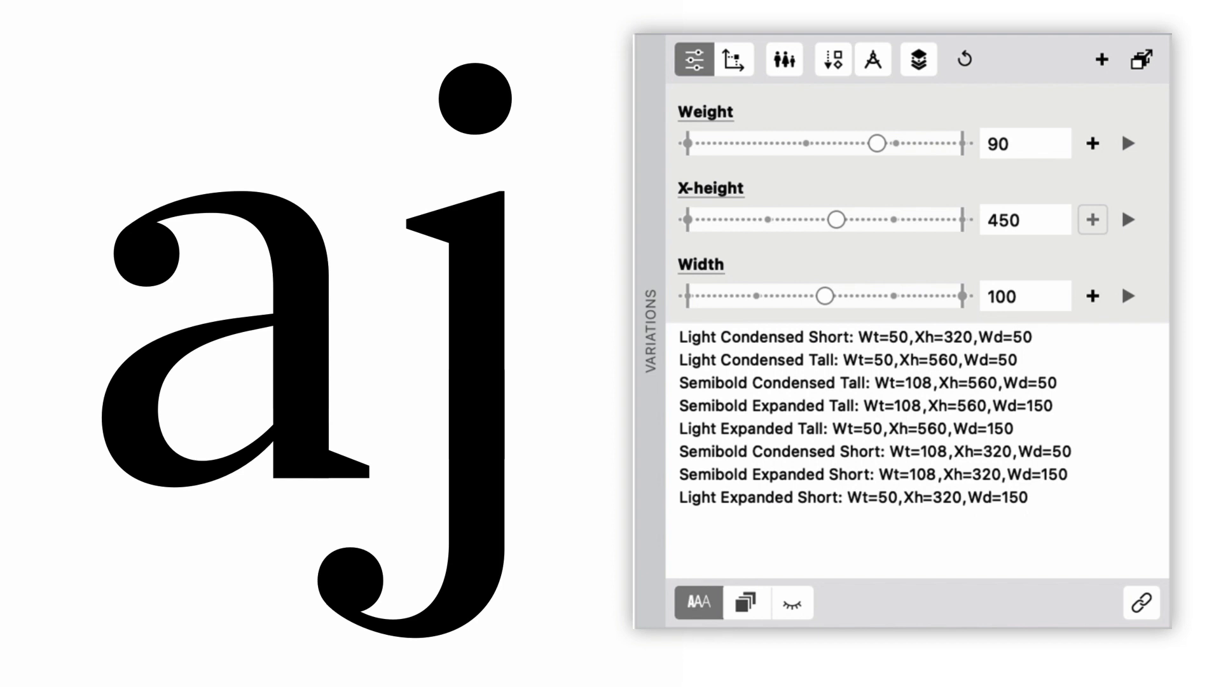